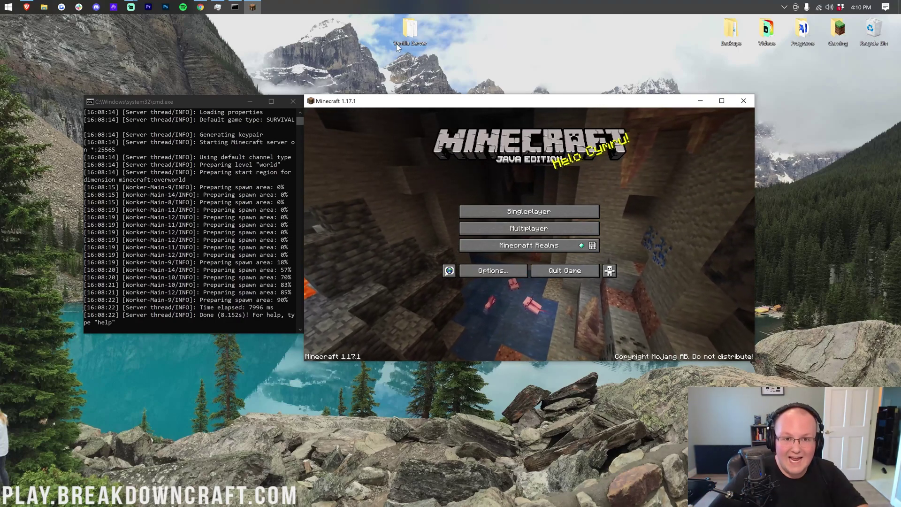
Open the Options screen from the Minecraft title menu
{"action": "left_click", "coordinate": [479, 269]}
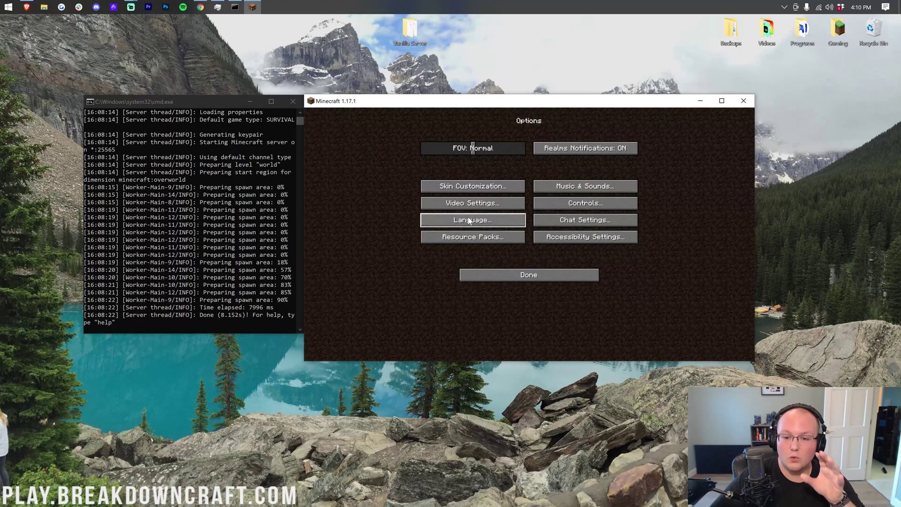
Set the Render Distance slider in Video Settings to the maximum 32 chunks and leave the settings
{"action": "left_click", "coordinate": [467, 204]}
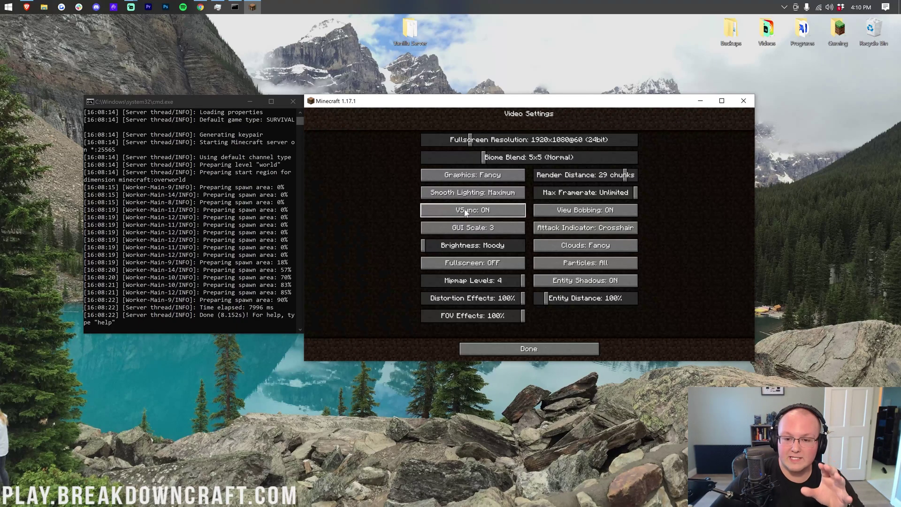
{"action": "left_click", "coordinate": [591, 178]}
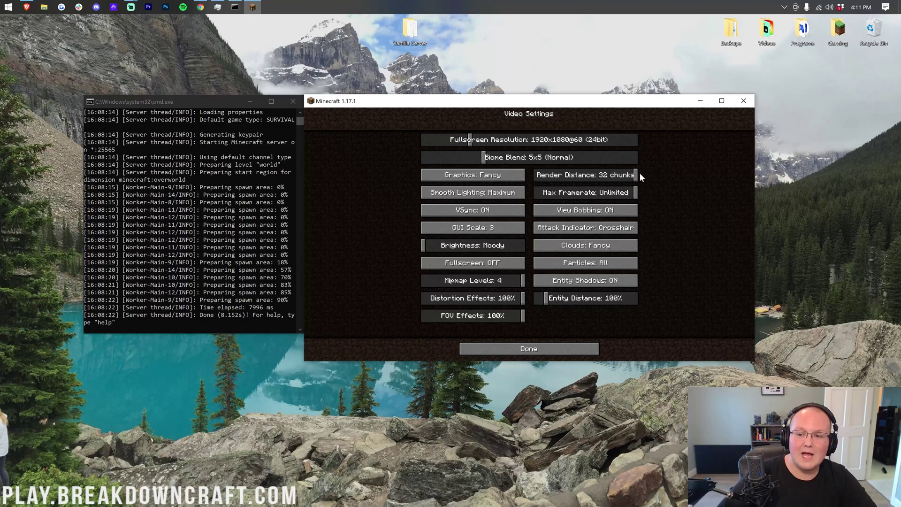
{"action": "left_click_drag", "start_coordinate": [603, 175], "coordinate": [542, 176]}
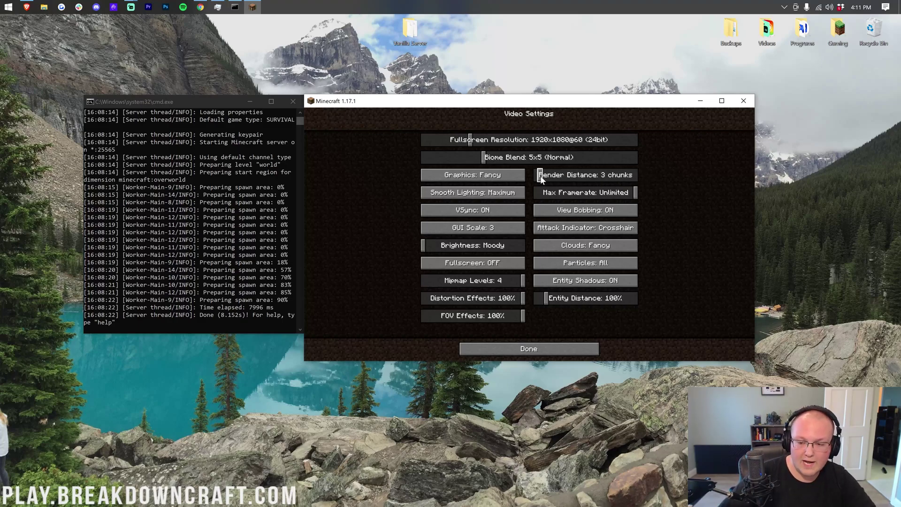
{"action": "left_click_drag", "start_coordinate": [540, 177], "coordinate": [554, 179]}
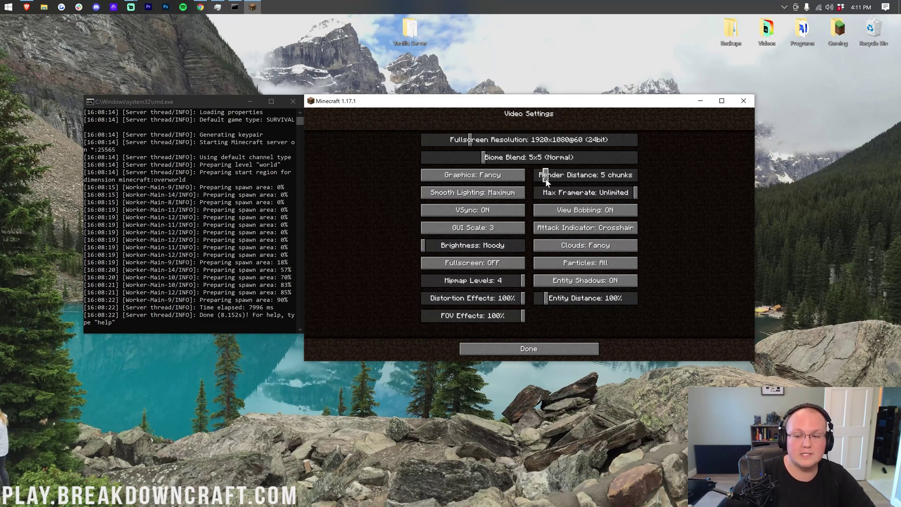
{"action": "left_click_drag", "start_coordinate": [545, 179], "coordinate": [733, 177]}
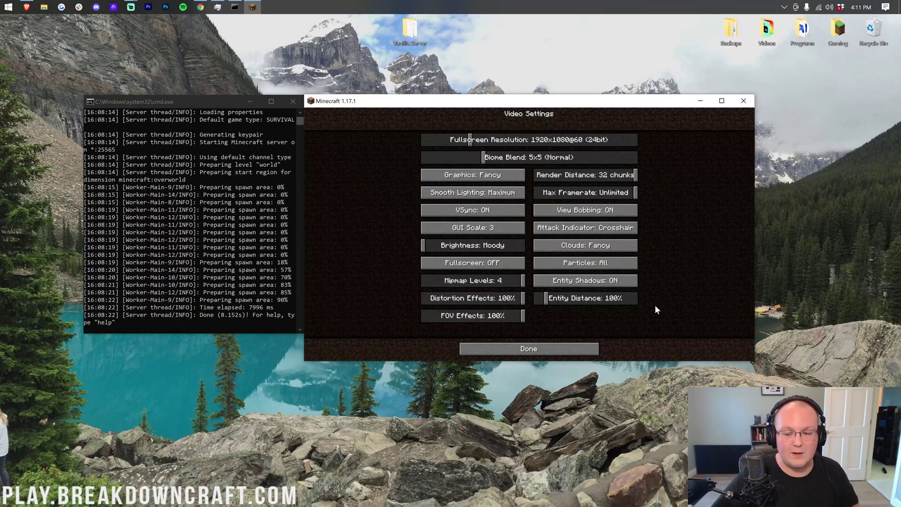
{"action": "left_click", "coordinate": [593, 346]}
Return to the title screen, then highlight the One Click Modpacks and DDoS Protection headings on Apex Hosting
{"action": "left_click", "coordinate": [587, 275]}
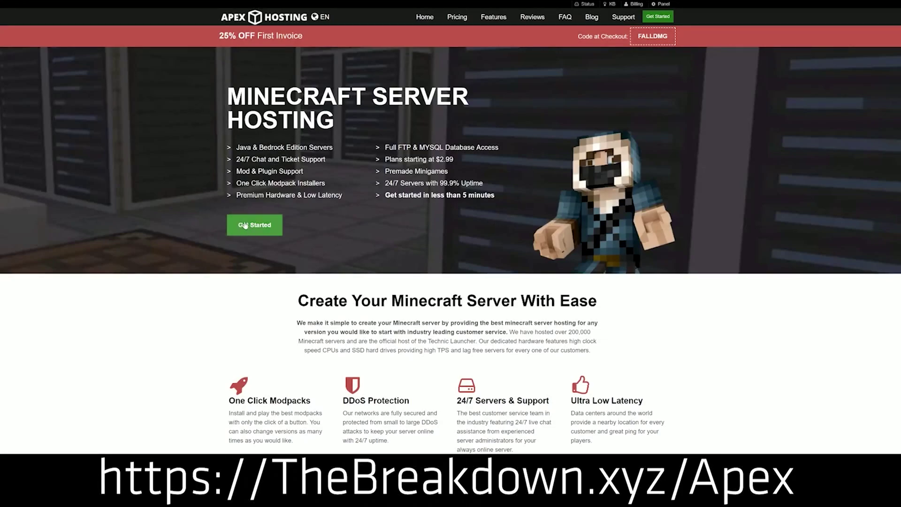
{"action": "scroll", "coordinate": [342, 269], "scroll_direction": "down", "scroll_amount": 3}
{"action": "scroll", "coordinate": [344, 214], "scroll_direction": "down", "scroll_amount": 1}
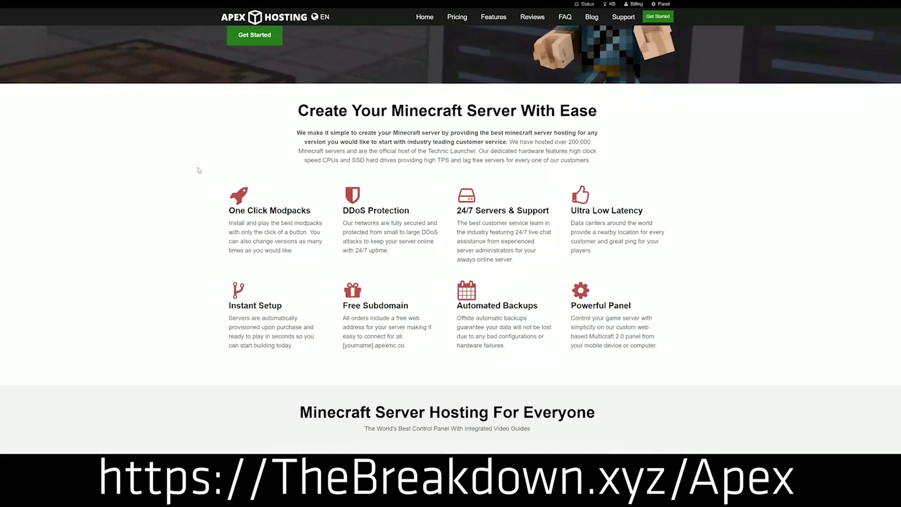
{"action": "left_click_drag", "start_coordinate": [235, 221], "coordinate": [342, 211]}
{"action": "left_click_drag", "start_coordinate": [348, 210], "coordinate": [551, 214]}
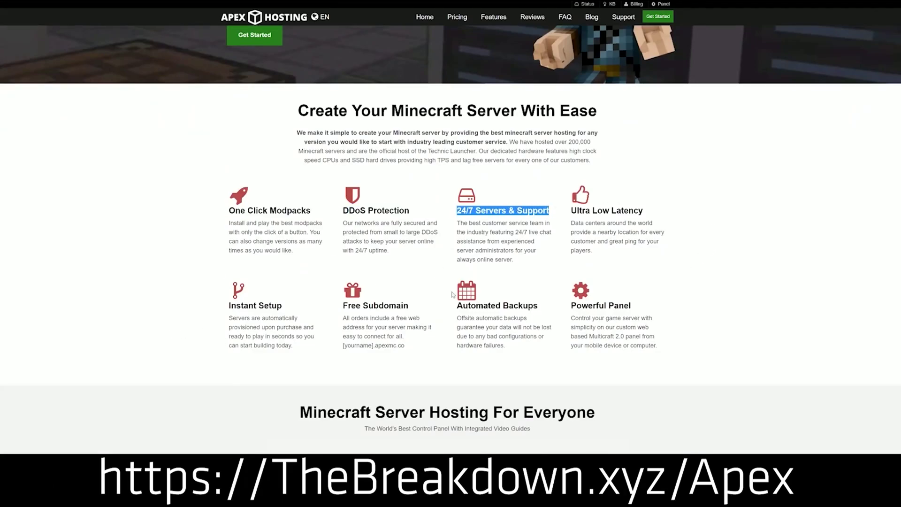
Highlight the Automated Backups and Instant Setup feature descriptions
{"action": "left_click_drag", "start_coordinate": [457, 306], "coordinate": [564, 305]}
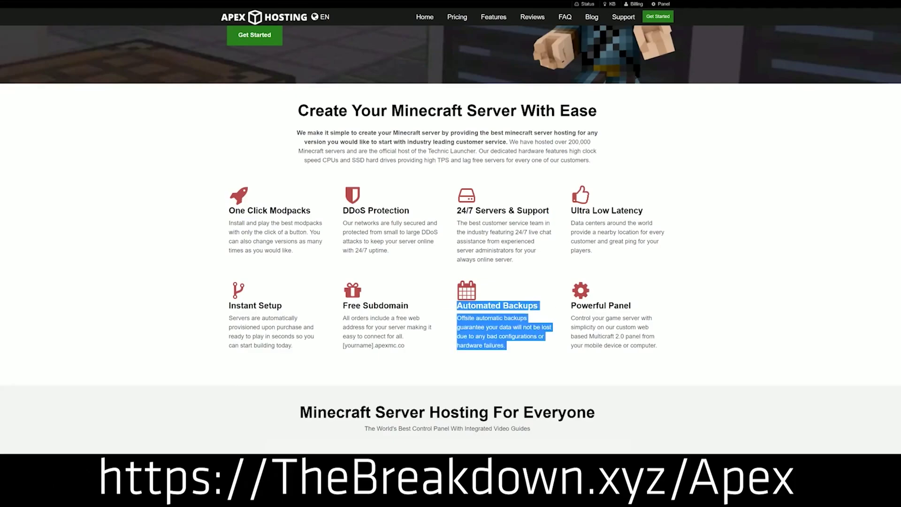
{"action": "left_click", "coordinate": [433, 305]}
{"action": "left_click_drag", "start_coordinate": [299, 347], "coordinate": [228, 305]}
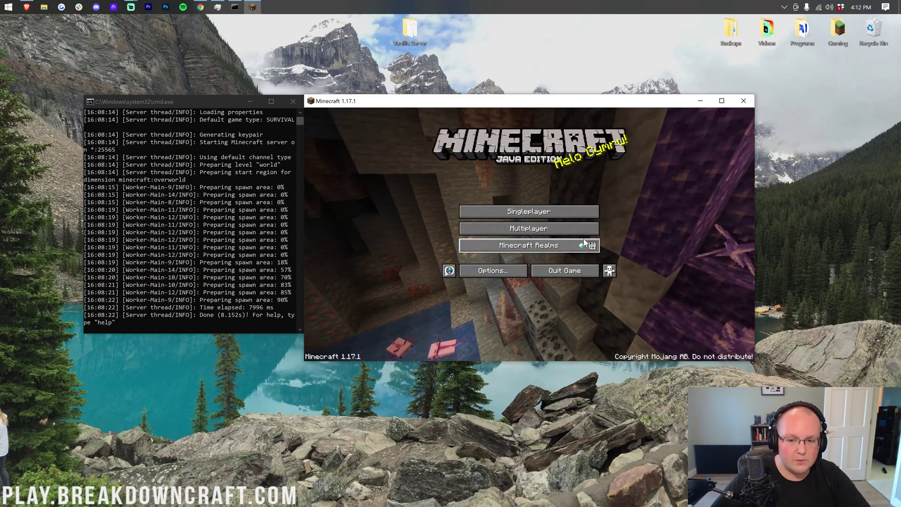
Join the Local Server from the refreshed Multiplayer list and walk past the tree
{"action": "left_click", "coordinate": [555, 230]}
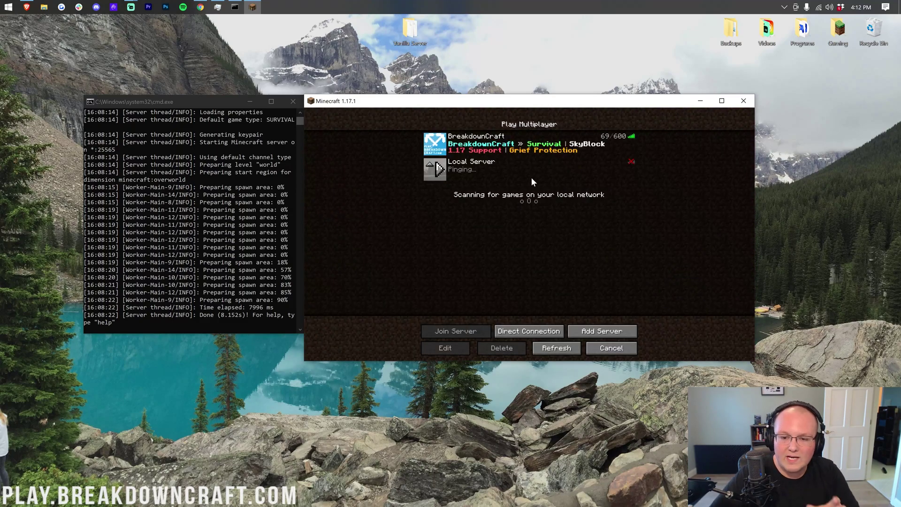
{"action": "left_click", "coordinate": [556, 348]}
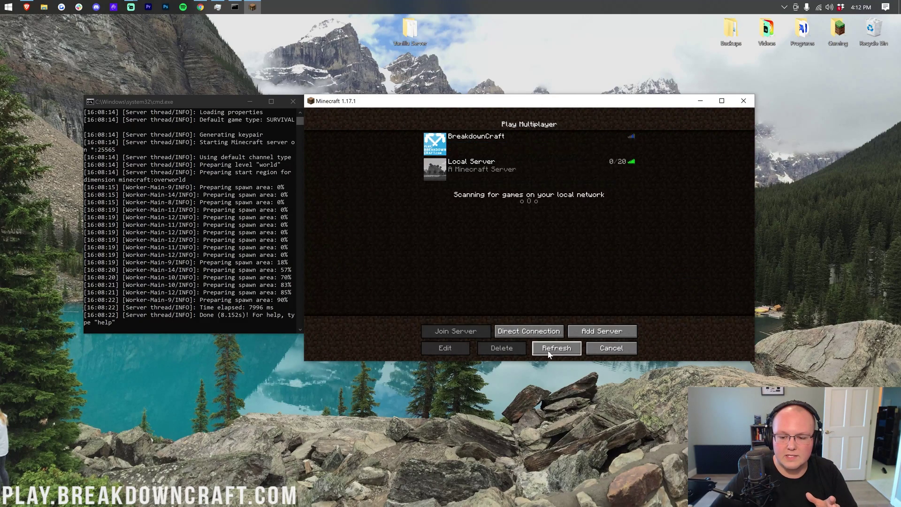
{"action": "double_click", "coordinate": [483, 166]}
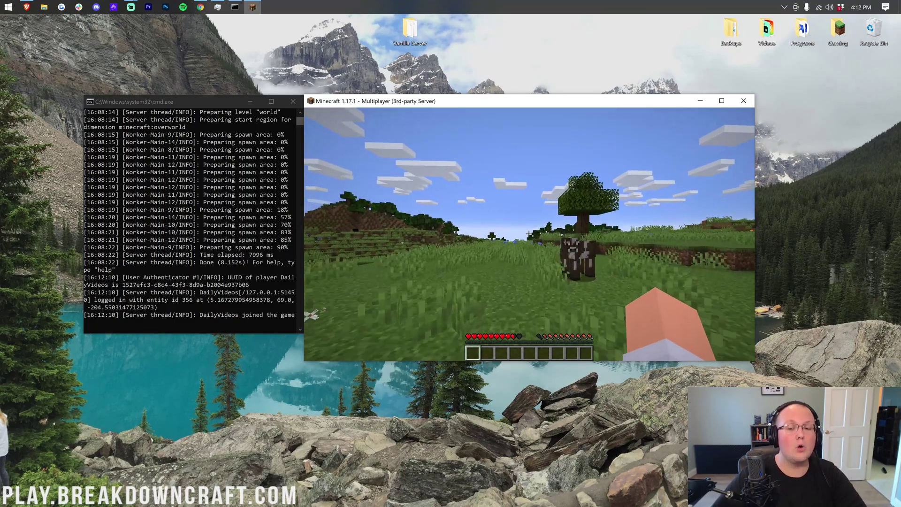
{"action": "key", "text": "w"}
{"action": "key", "text": "space"}
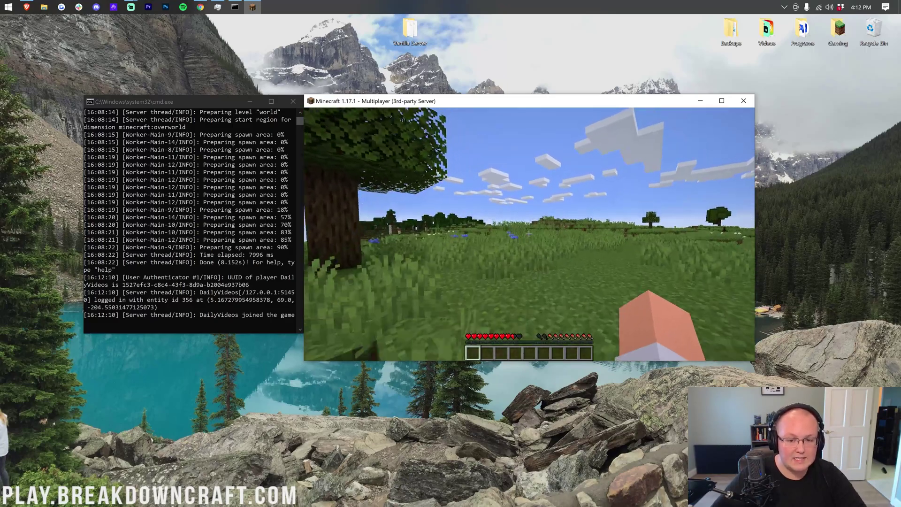
{"action": "key", "text": "w"}
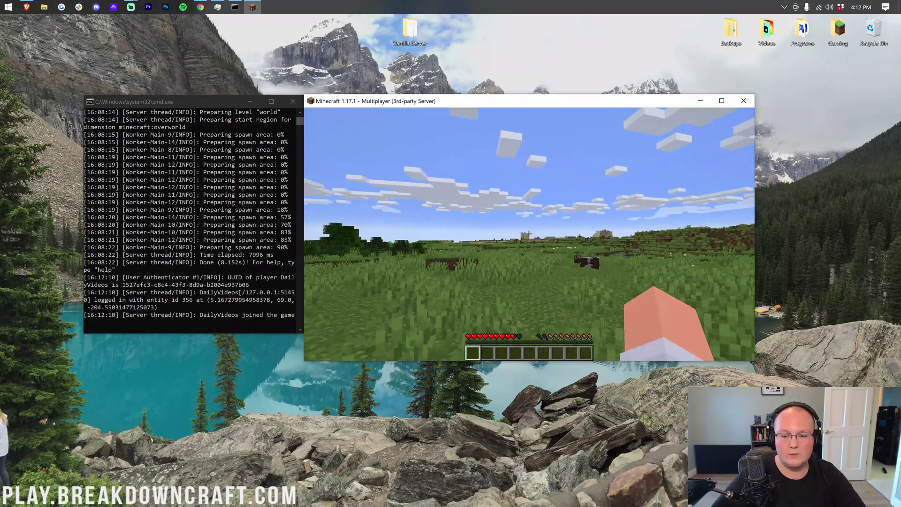
Check the render distance in Video Settings, then disconnect from the Local Server
{"action": "key", "text": "Escape"}
{"action": "left_click", "coordinate": [503, 232]}
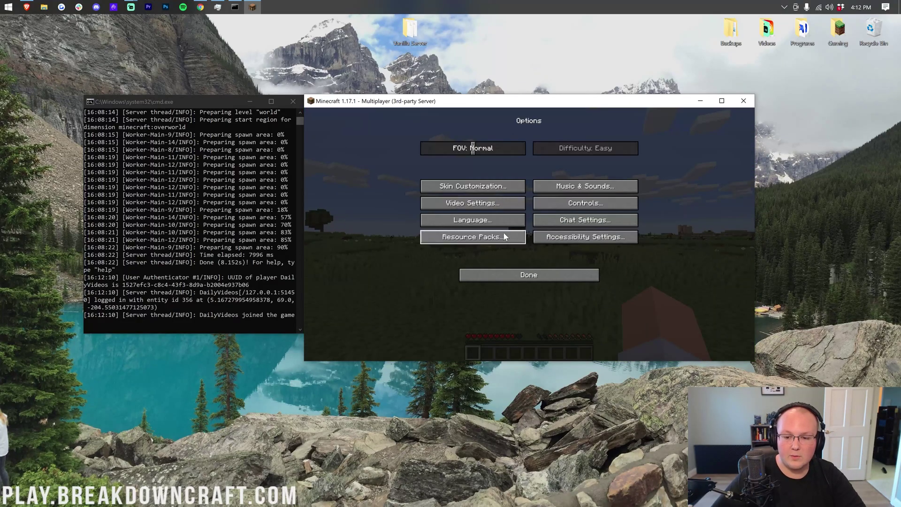
{"action": "left_click", "coordinate": [476, 207]}
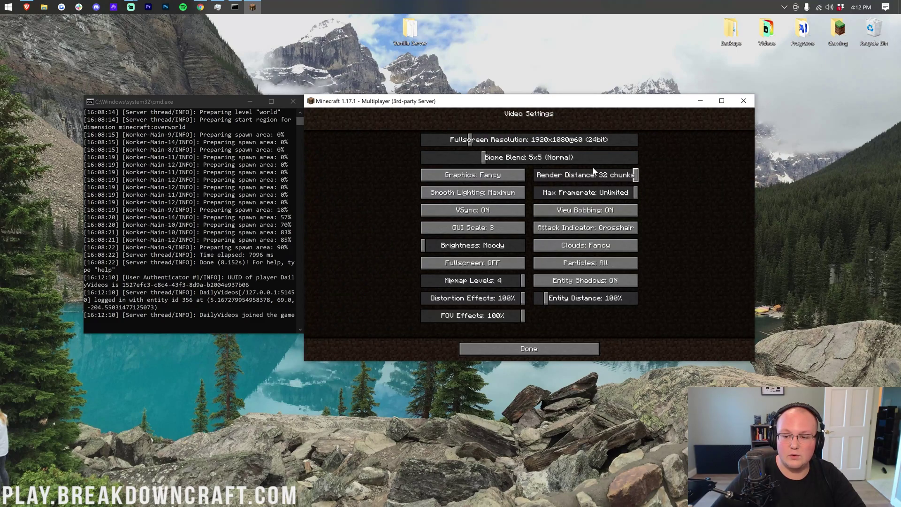
{"action": "left_click", "coordinate": [549, 352]}
{"action": "left_click", "coordinate": [520, 275]}
{"action": "left_click", "coordinate": [520, 252]}
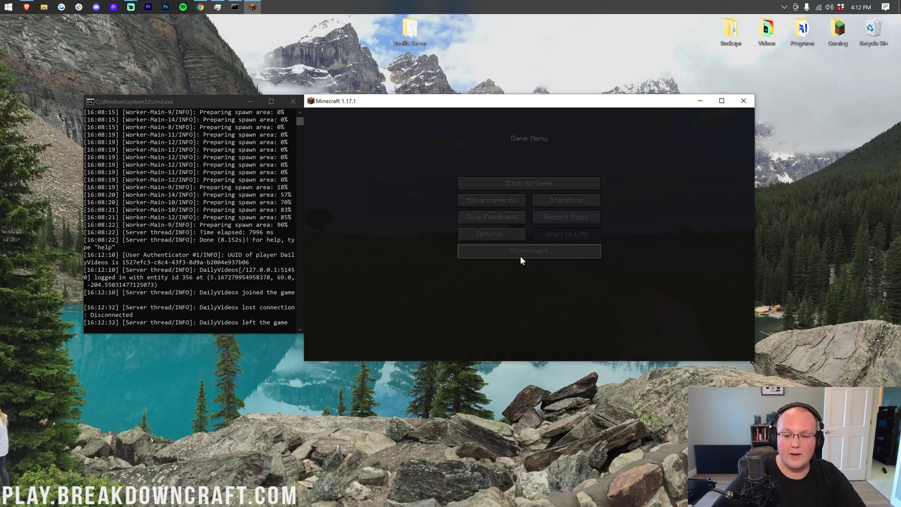
{"action": "left_click", "coordinate": [161, 241]}
Shut down the local server with the stop command and close its console
{"action": "type", "text": "stop"}
{"action": "key", "text": "Return"}
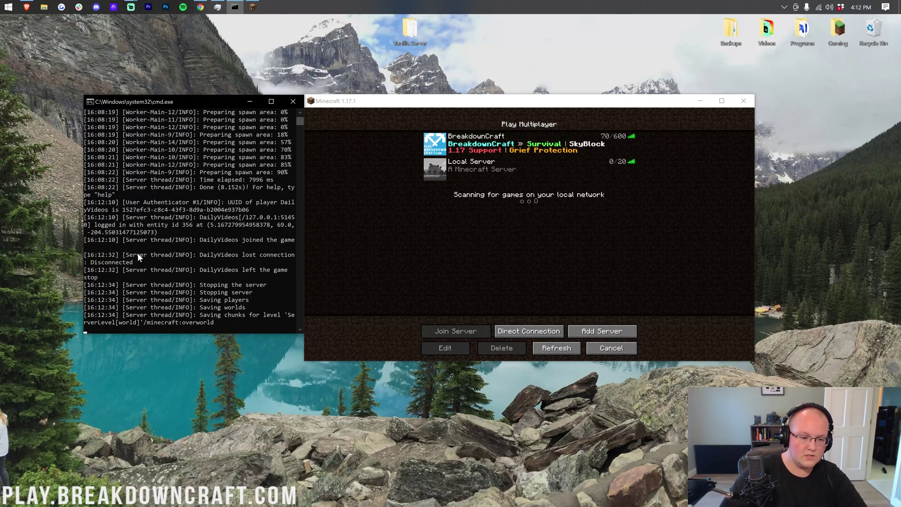
{"action": "key", "text": "Return"}
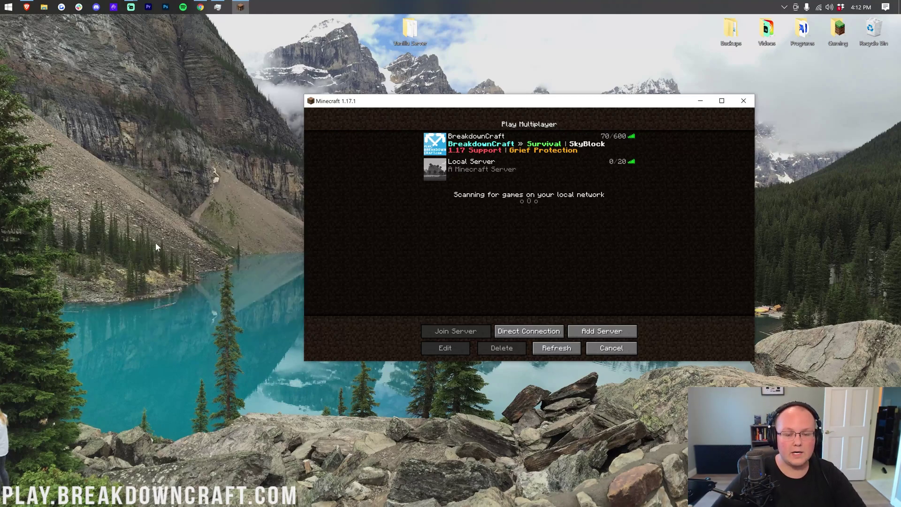
{"action": "left_click", "coordinate": [699, 105]}
Open server.properties from the Vanilla Server folder in Atom via Open with
{"action": "double_click", "coordinate": [409, 30]}
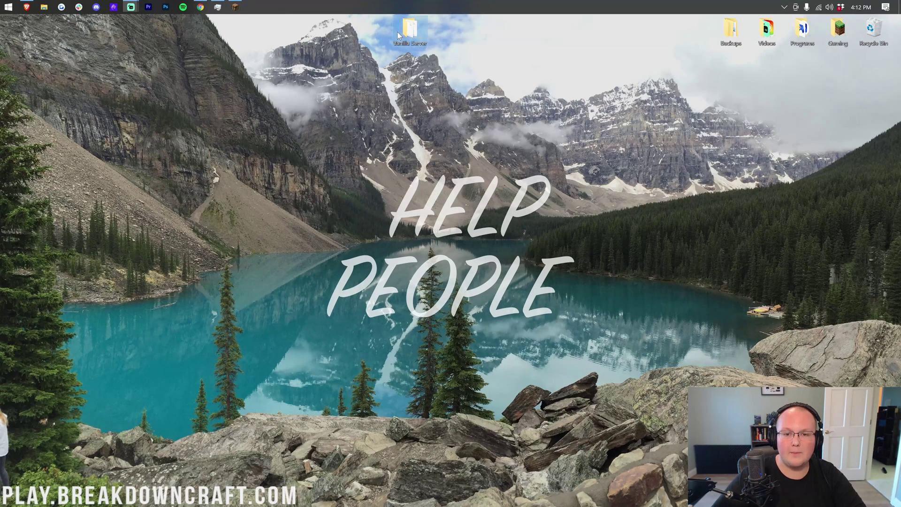
{"action": "left_click", "coordinate": [349, 237]}
{"action": "double_click", "coordinate": [349, 237]}
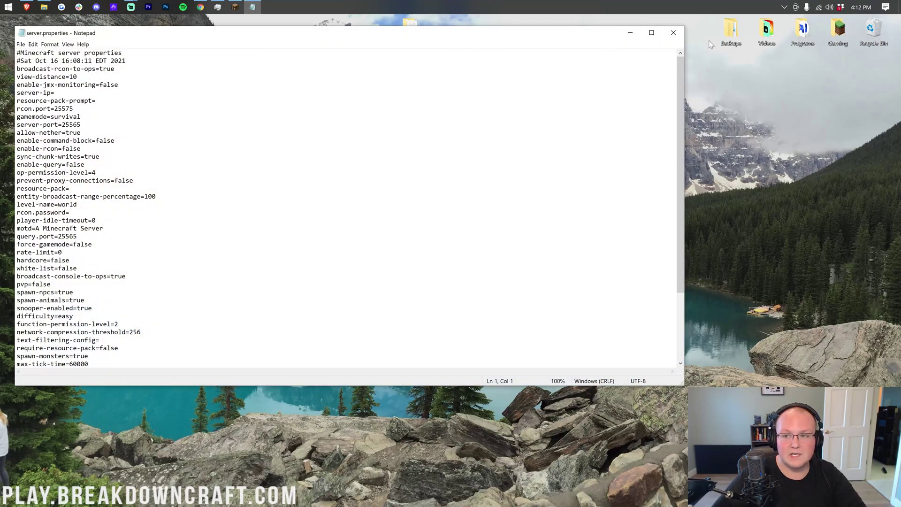
{"action": "left_click", "coordinate": [673, 33]}
{"action": "right_click", "coordinate": [321, 241]}
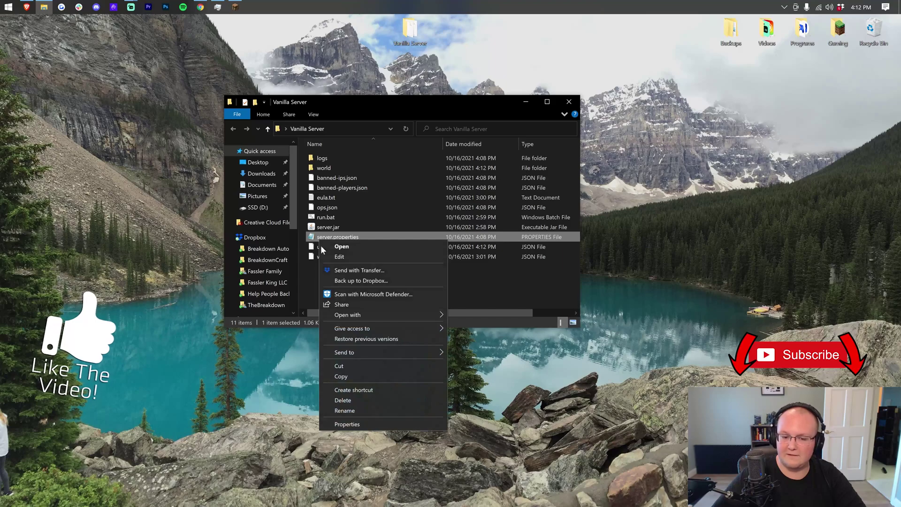
{"action": "mouse_move", "coordinate": [376, 315]}
{"action": "left_click", "coordinate": [452, 313]}
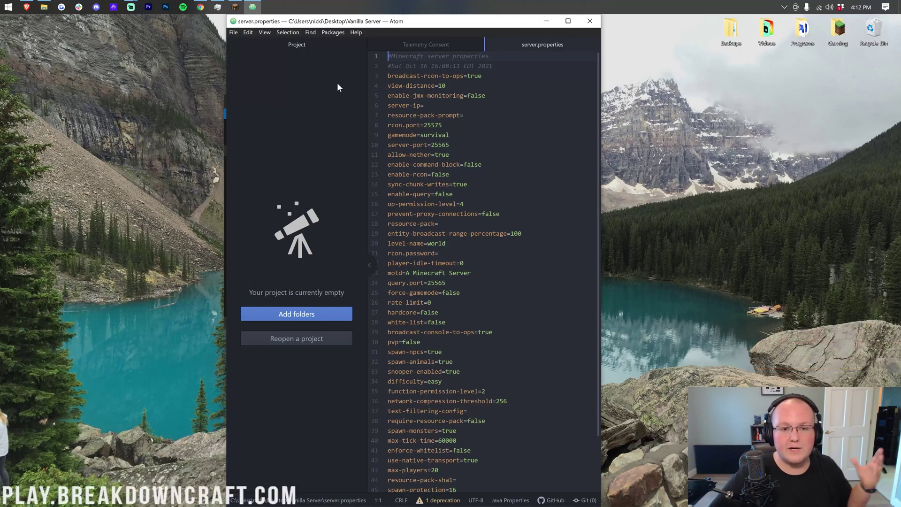
Collapse the project panel and locate the view-distance=10 line in server.properties
{"action": "left_click", "coordinate": [364, 268]}
{"action": "left_click", "coordinate": [368, 273]}
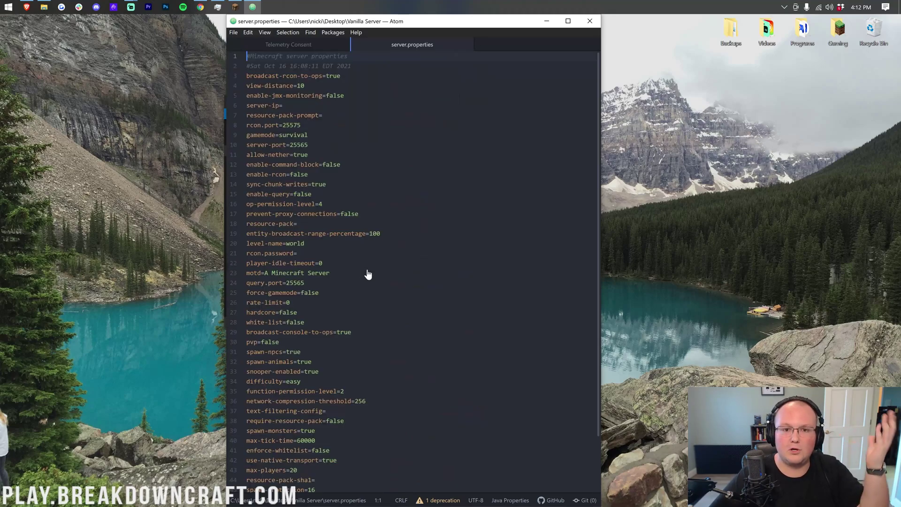
{"action": "scroll", "coordinate": [413, 272], "scroll_direction": "down", "scroll_amount": 2}
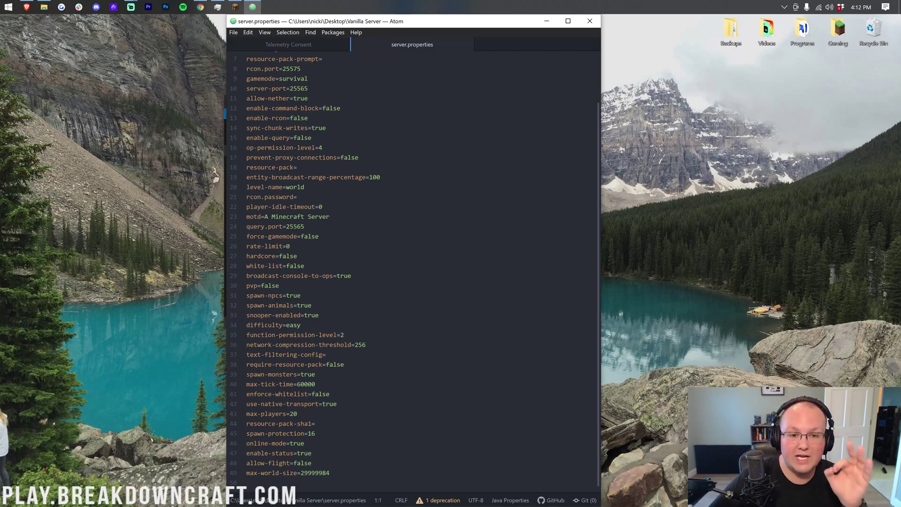
{"action": "scroll", "coordinate": [413, 270], "scroll_direction": "up", "scroll_amount": 2}
{"action": "left_click_drag", "start_coordinate": [304, 86], "coordinate": [247, 86]}
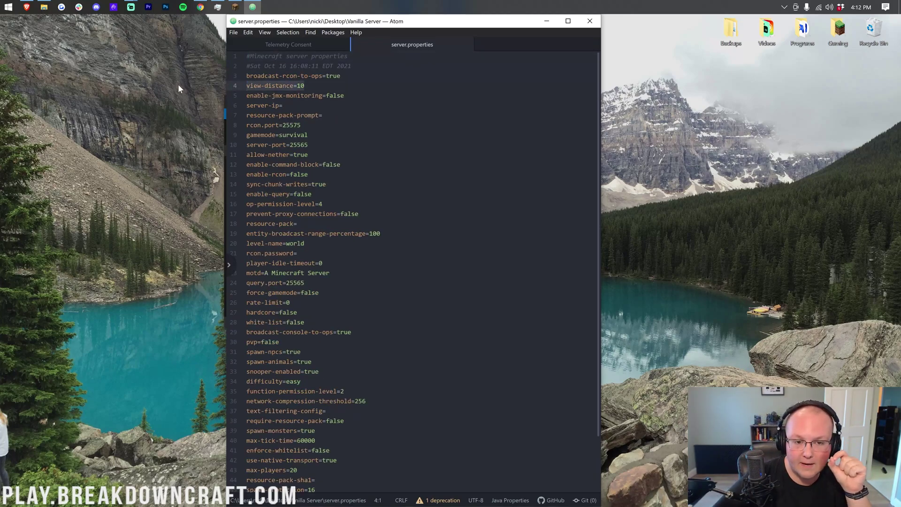
{"action": "left_click", "coordinate": [306, 86]}
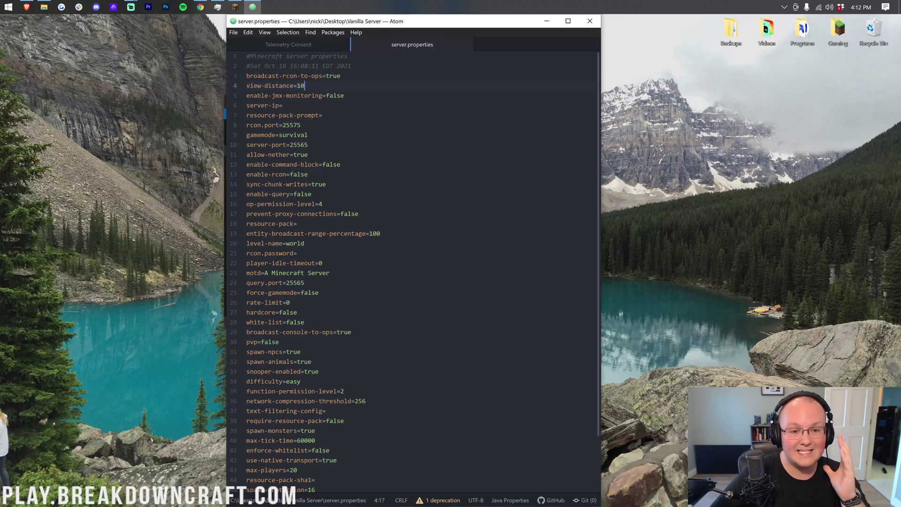
{"action": "scroll", "coordinate": [413, 270], "scroll_direction": "down", "scroll_amount": 2}
{"action": "scroll", "coordinate": [413, 269], "scroll_direction": "up", "scroll_amount": 2}
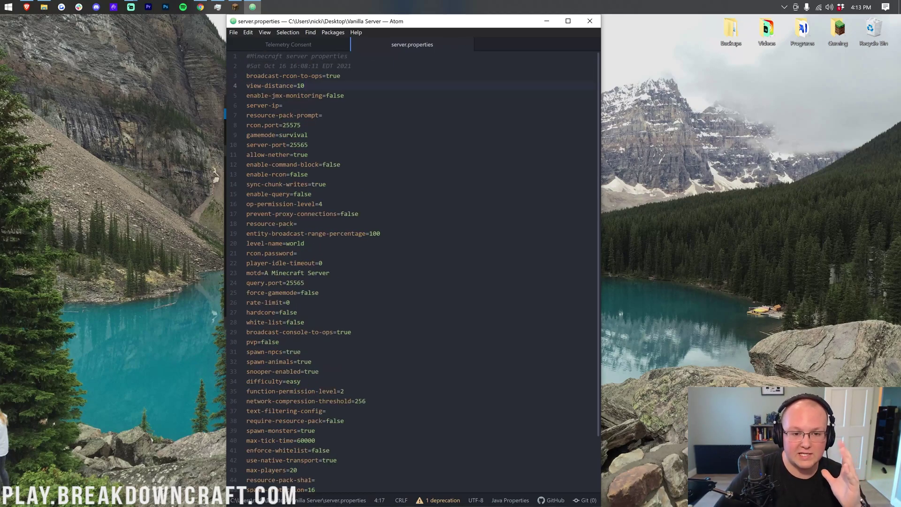
{"action": "mouse_move", "coordinate": [306, 86]}
{"action": "left_mouse_down"}
{"action": "mouse_move", "coordinate": [324, 95]}
{"action": "mouse_move", "coordinate": [297, 86]}
{"action": "left_mouse_up"}
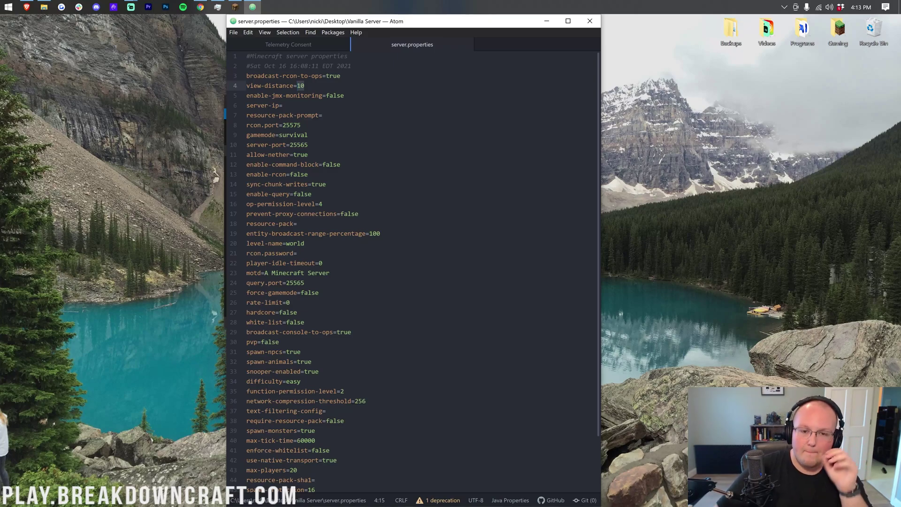
{"action": "left_click", "coordinate": [305, 86]}
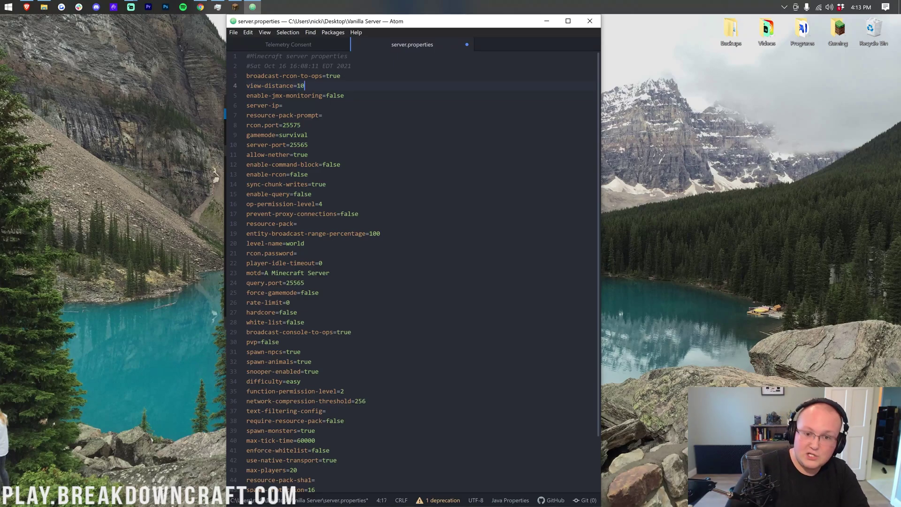
Change view-distance to 2, save server.properties, and close Atom
{"action": "key", "text": "ctrl+s"}
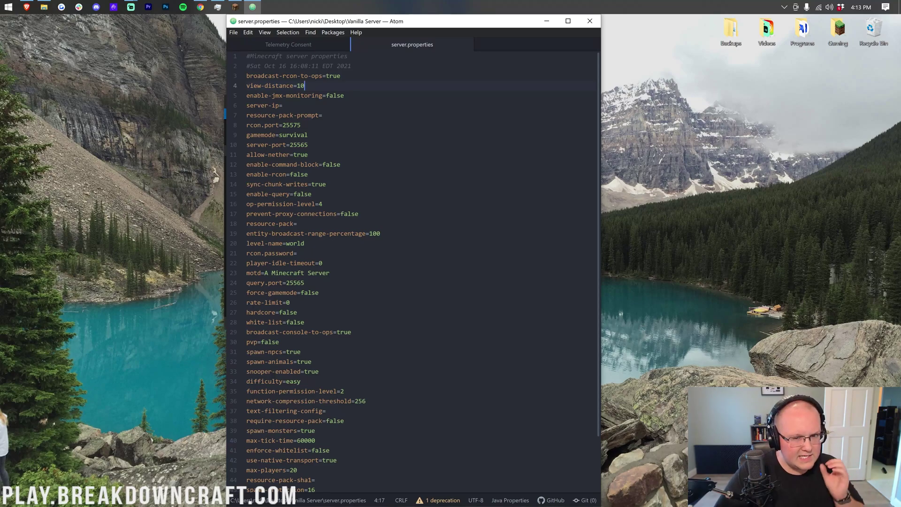
{"action": "type", "text": "2"}
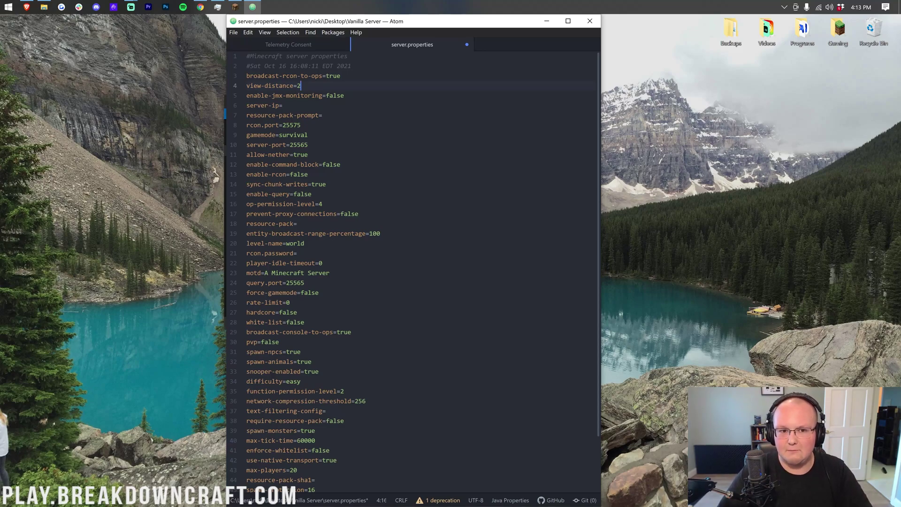
{"action": "key", "text": "ctrl+s"}
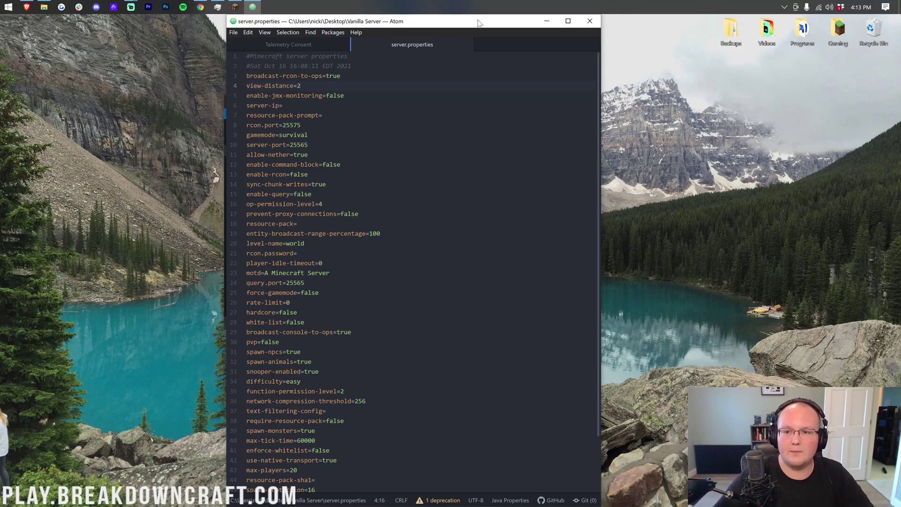
{"action": "left_click", "coordinate": [234, 33]}
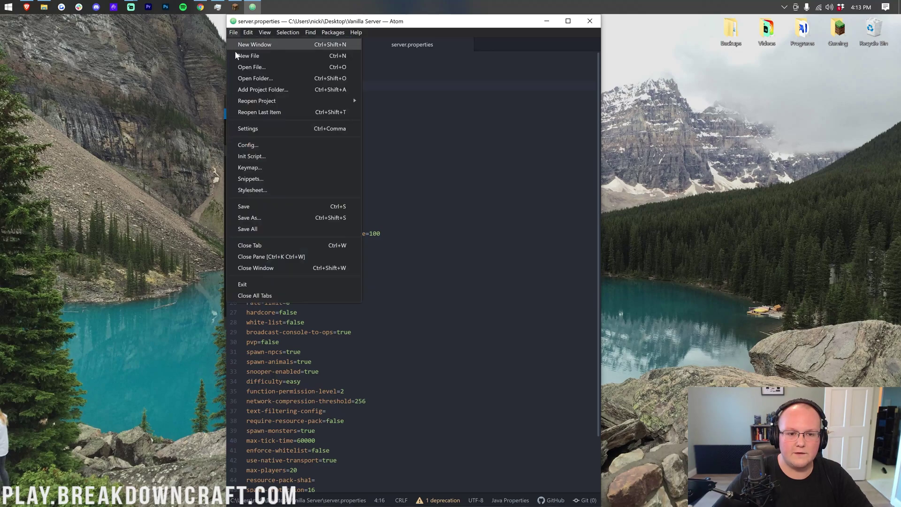
{"action": "left_click", "coordinate": [263, 207]}
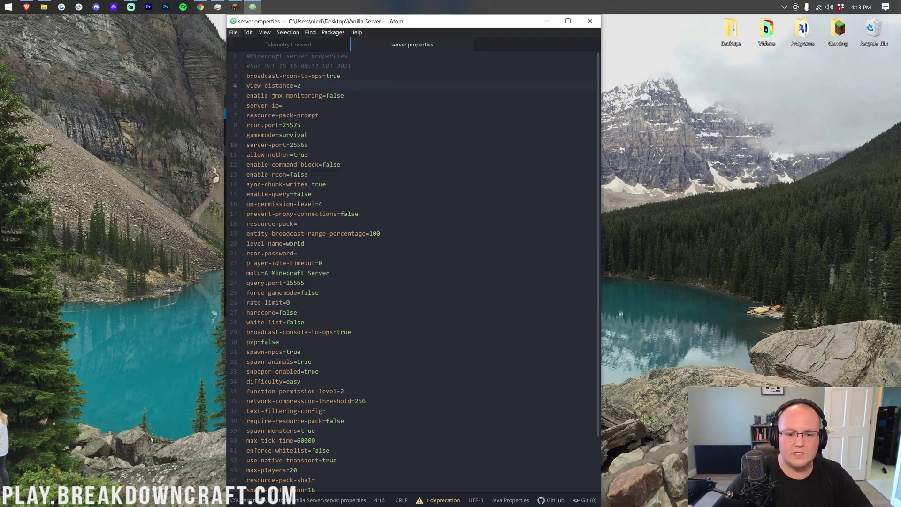
{"action": "left_click", "coordinate": [590, 21]}
Start the server with run.bat, then narrow and reposition its console window
{"action": "double_click", "coordinate": [334, 217]}
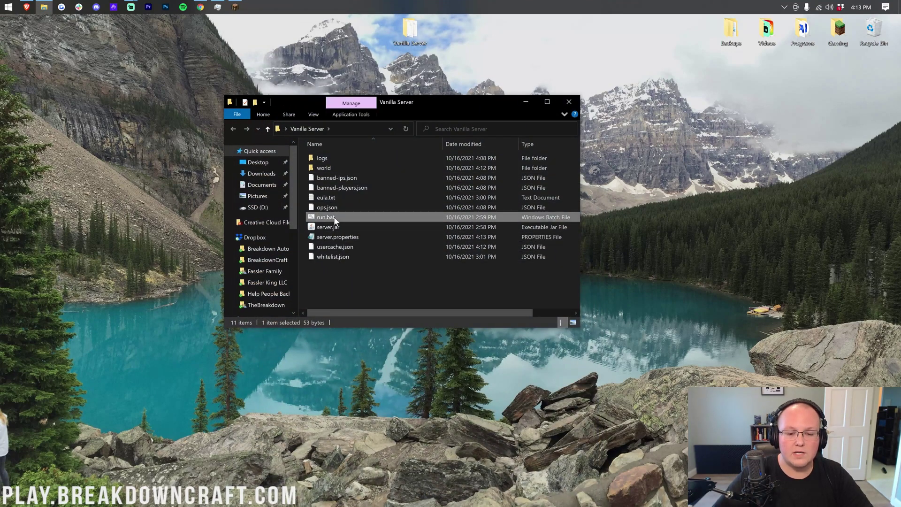
{"action": "left_click_drag", "start_coordinate": [458, 101], "coordinate": [292, 102]}
{"action": "left_click_drag", "start_coordinate": [161, 43], "coordinate": [217, 103]}
Rejoin the Local Server world in Minecraft and walk near the tree
{"action": "left_click", "coordinate": [234, 7]}
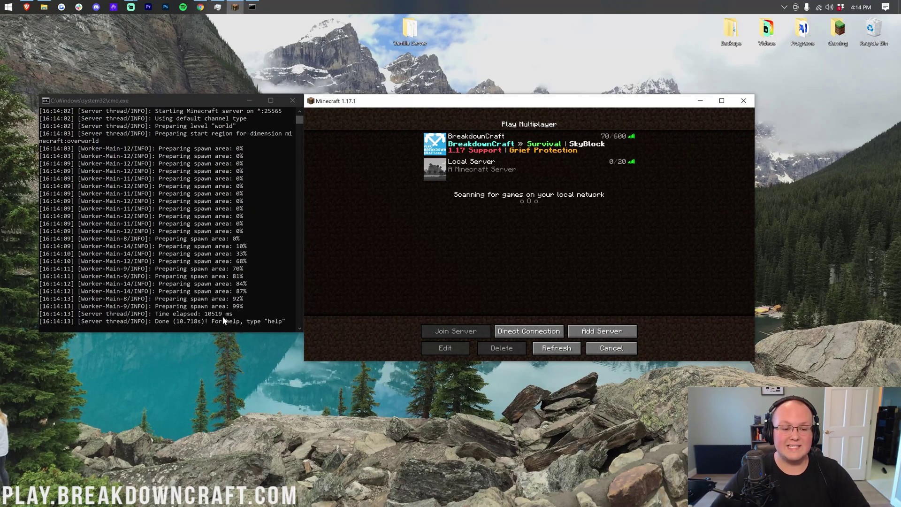
{"action": "double_click", "coordinate": [475, 169]}
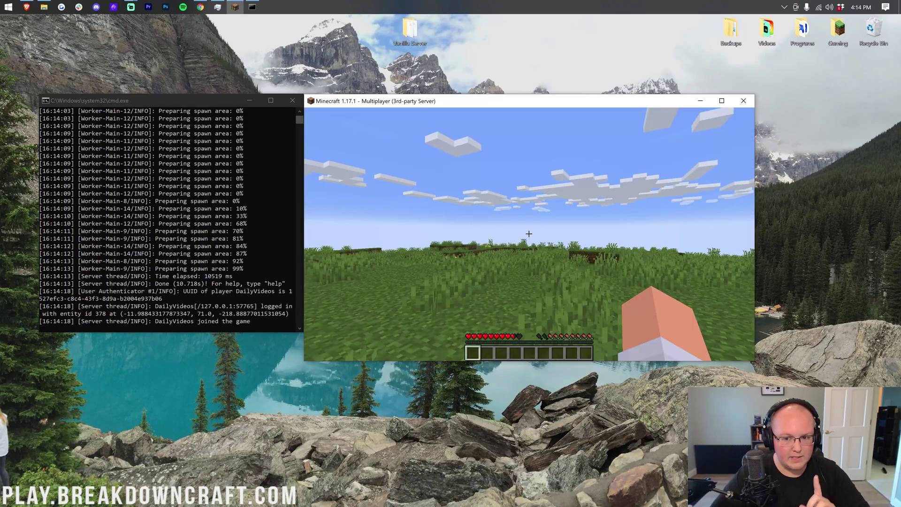
{"action": "key", "text": "w"}
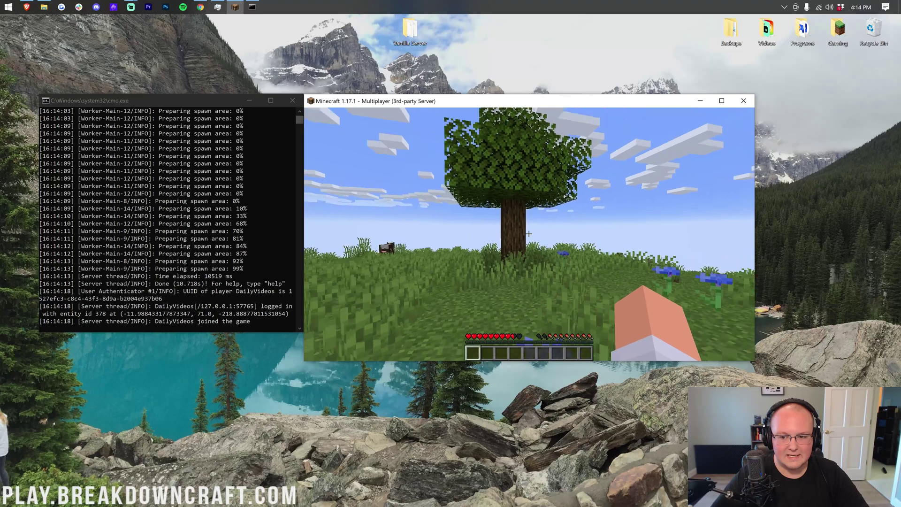
{"action": "key", "text": "w"}
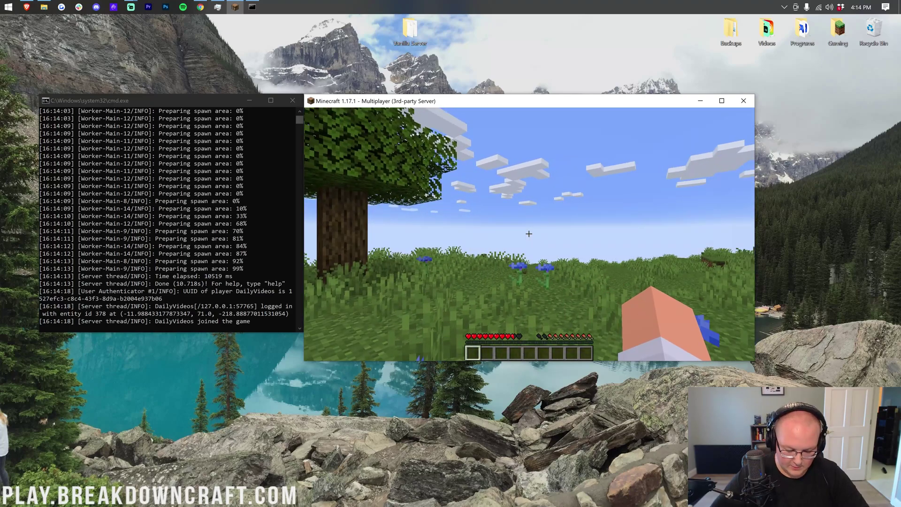
Walk across the grassy field and check the render distance in Video Settings
{"action": "key", "text": "w"}
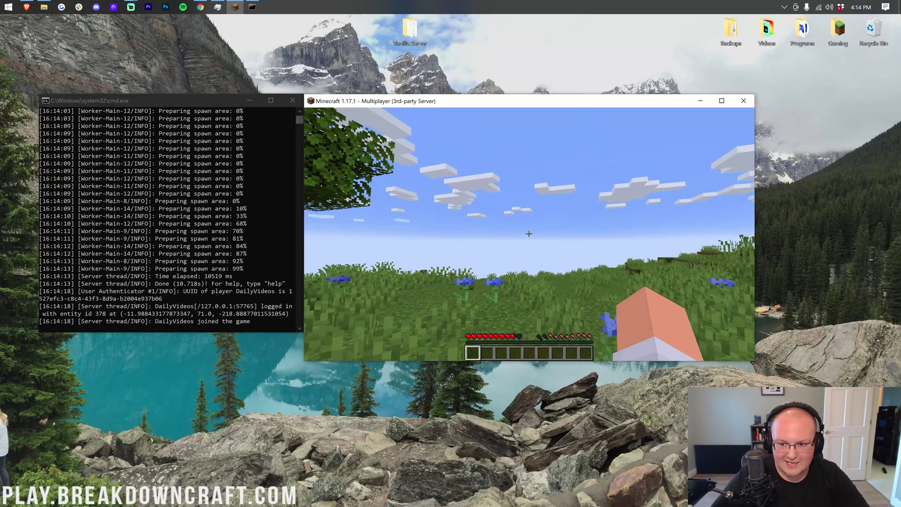
{"action": "key", "text": "w"}
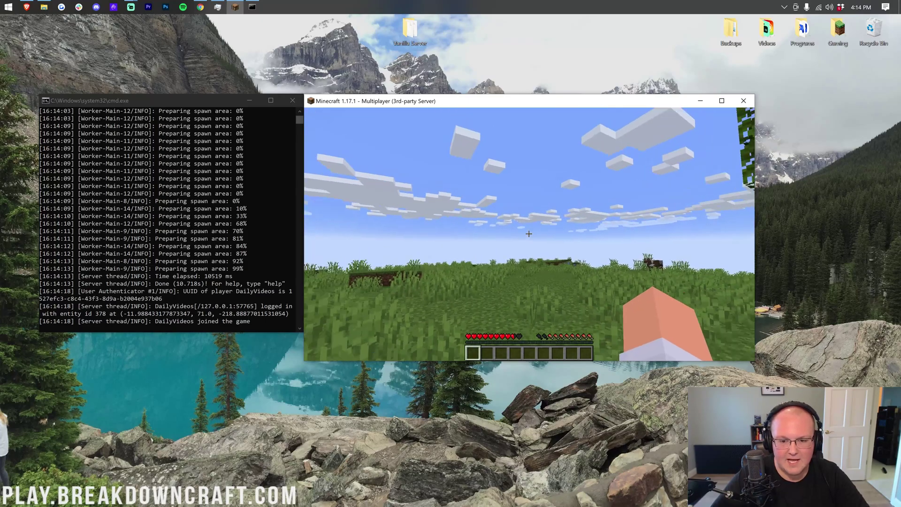
{"action": "left_click", "coordinate": [528, 234]}
{"action": "left_click", "coordinate": [529, 234]}
{"action": "key", "text": "w"}
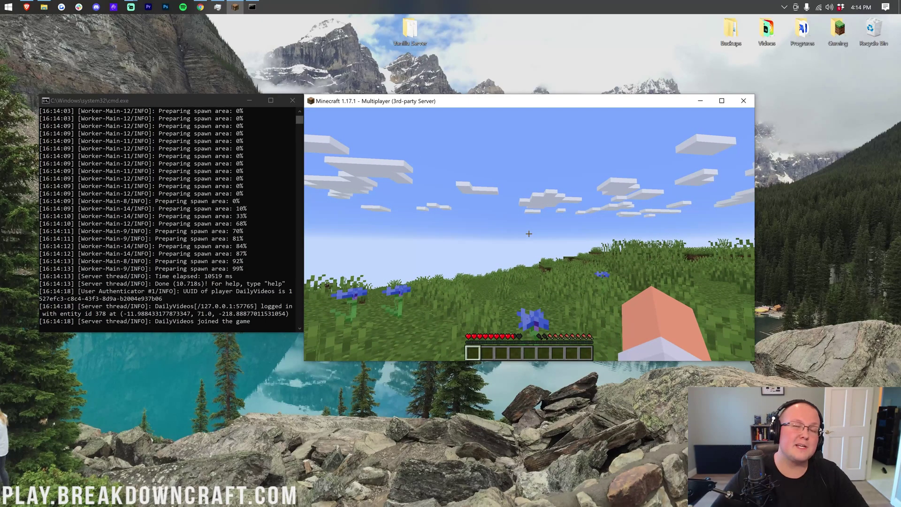
{"action": "key", "text": "Escape"}
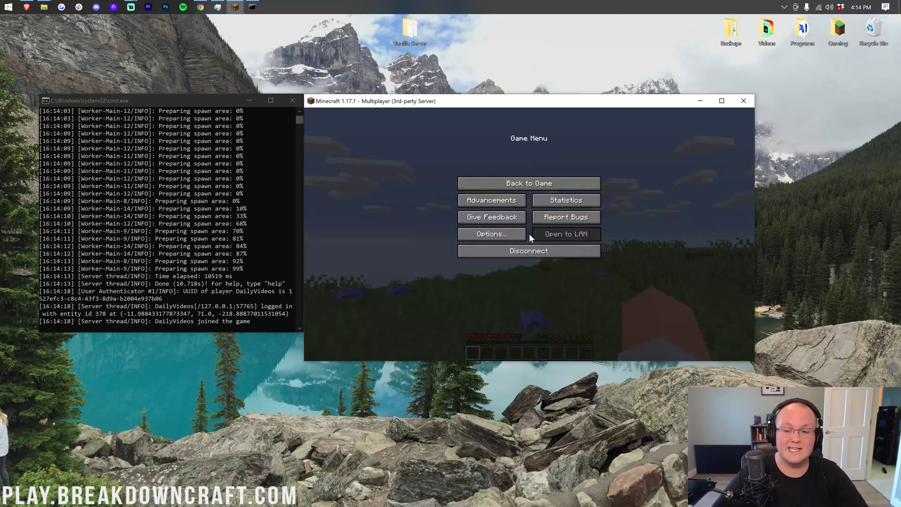
{"action": "left_click", "coordinate": [488, 235]}
{"action": "left_click", "coordinate": [485, 206]}
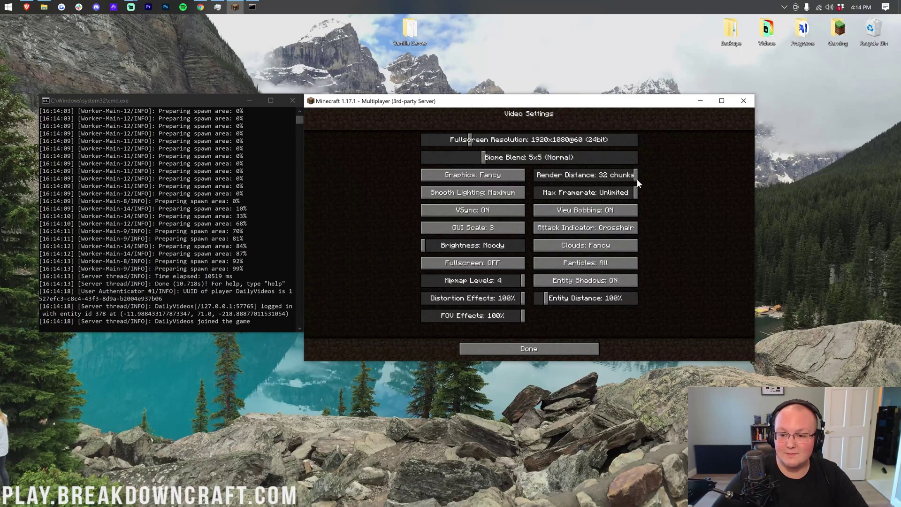
{"action": "key", "text": "Escape"}
{"action": "key", "text": "Escape"}
{"action": "key", "text": "Escape"}
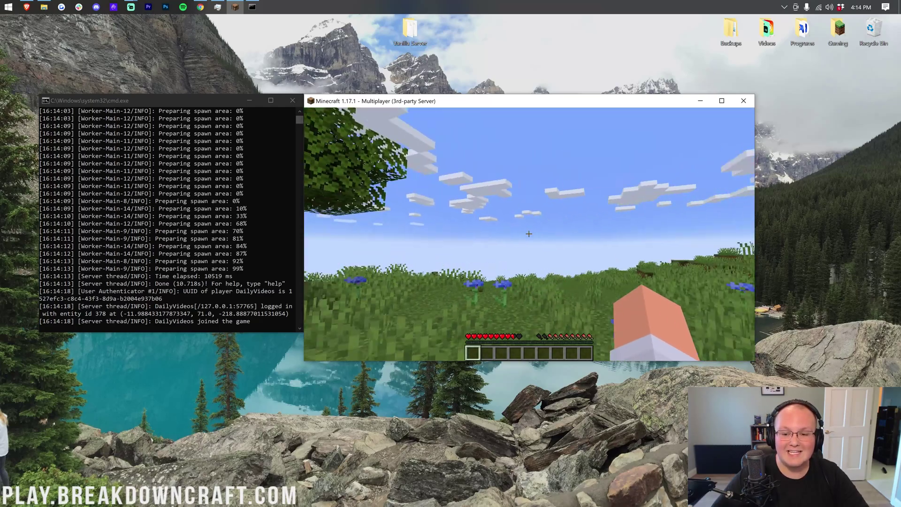
Walk past the distant tree to see how far terrain loads at view distance 2
{"action": "key", "text": "w"}
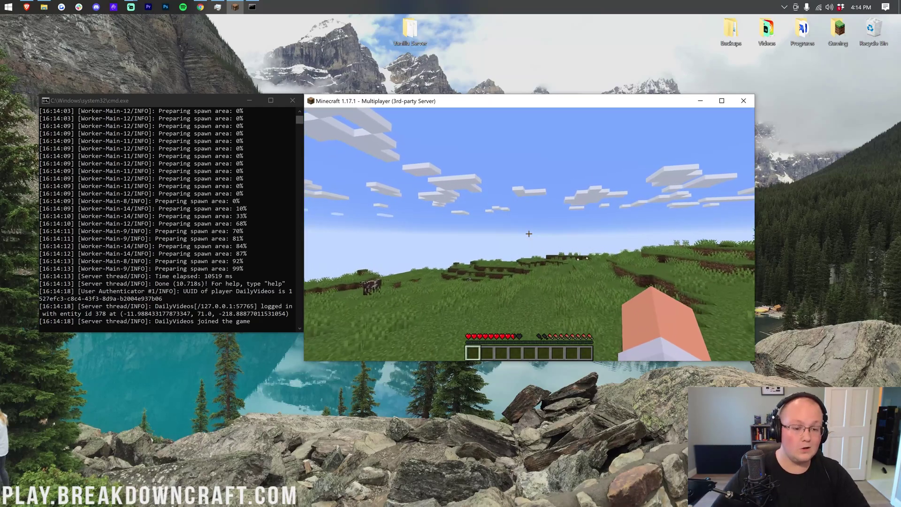
{"action": "key", "text": "w"}
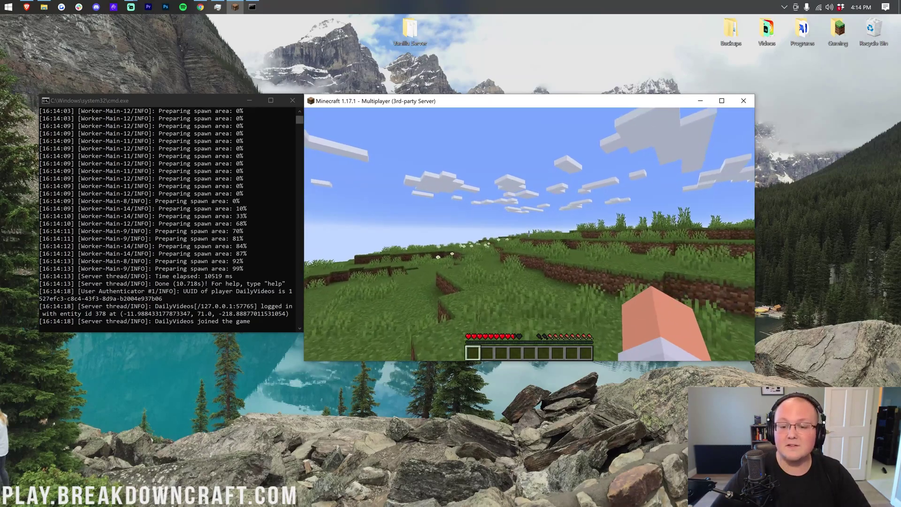
{"action": "key", "text": "w"}
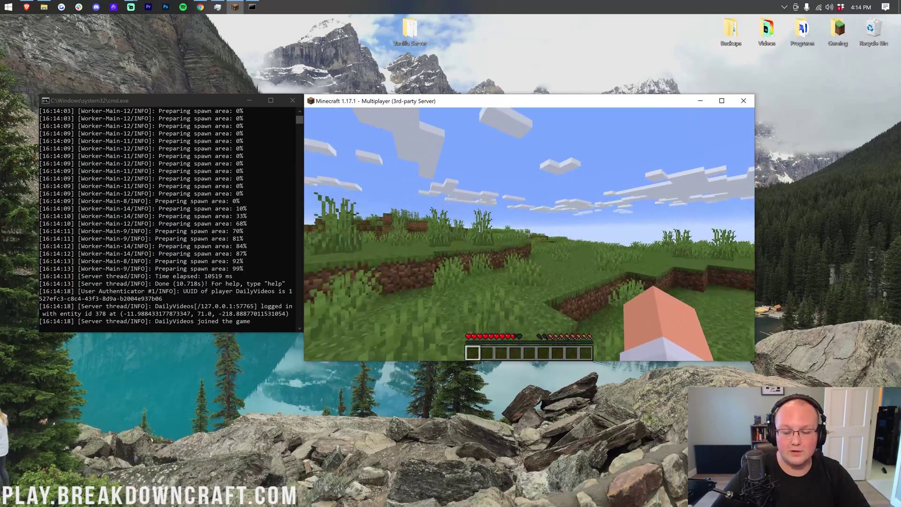
{"action": "key", "text": "w"}
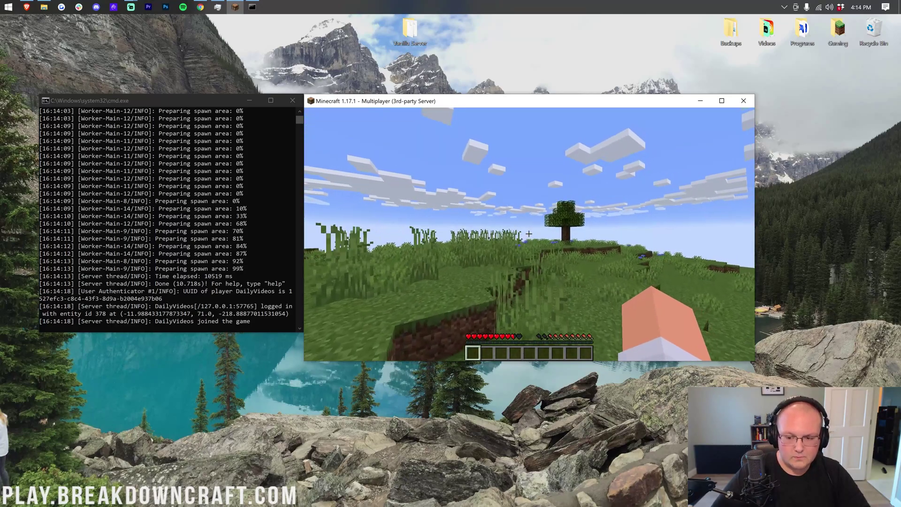
{"action": "key", "text": "w"}
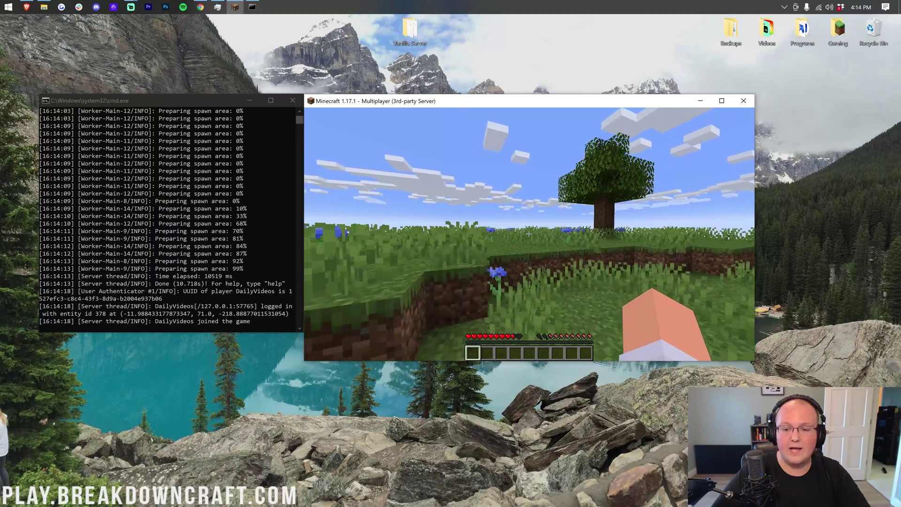
{"action": "key", "text": "w"}
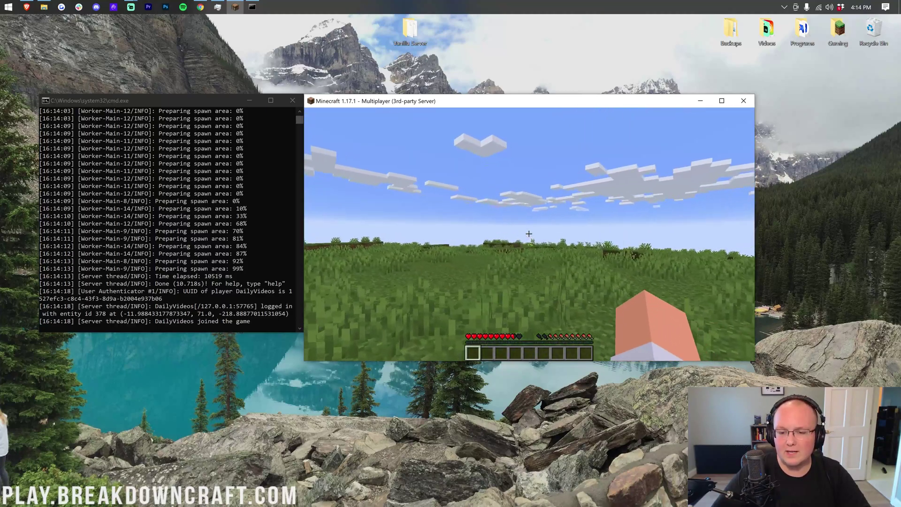
{"action": "key", "text": "w"}
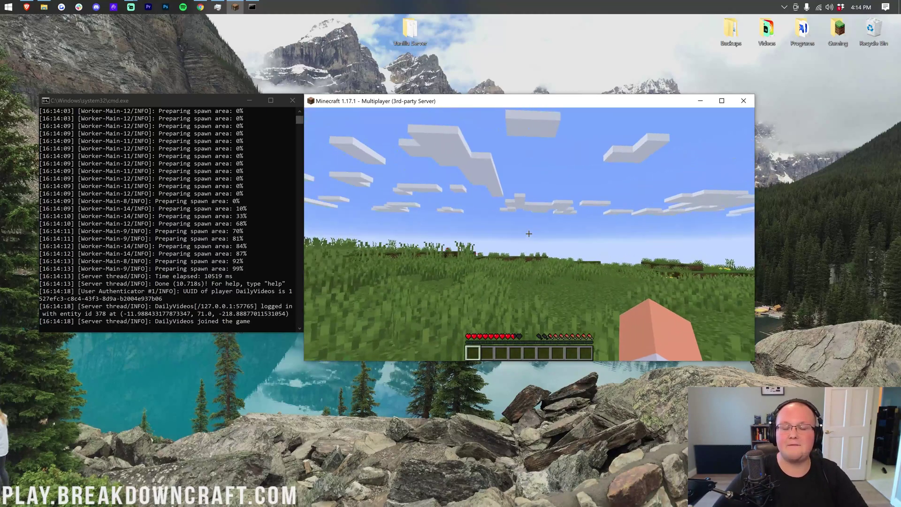
{"action": "key", "text": "w"}
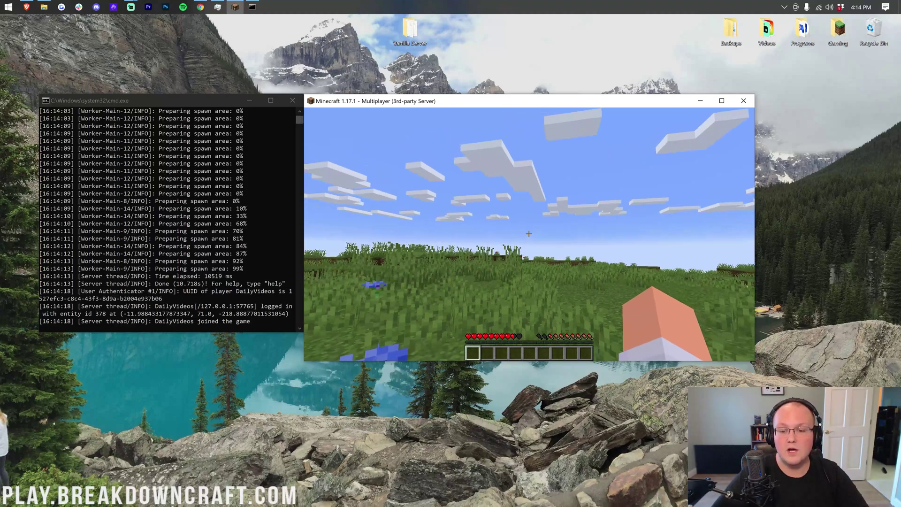
Leave the Local Server and shut the server down with stop
{"action": "key", "text": "Escape"}
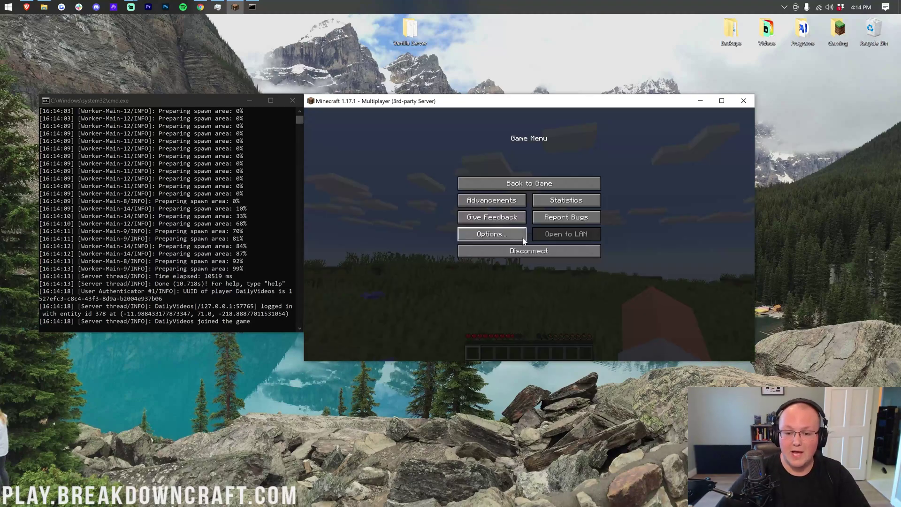
{"action": "left_click", "coordinate": [526, 248]}
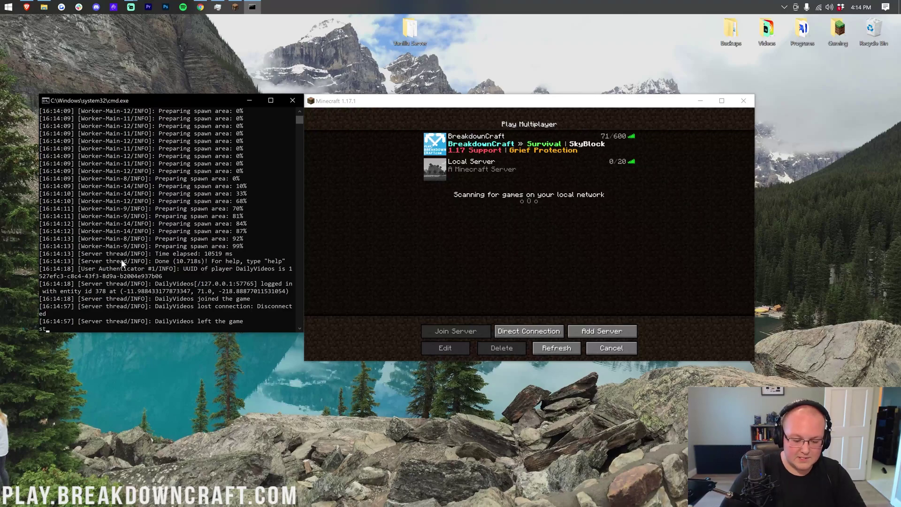
{"action": "type", "text": "stop"}
{"action": "key", "text": "Return"}
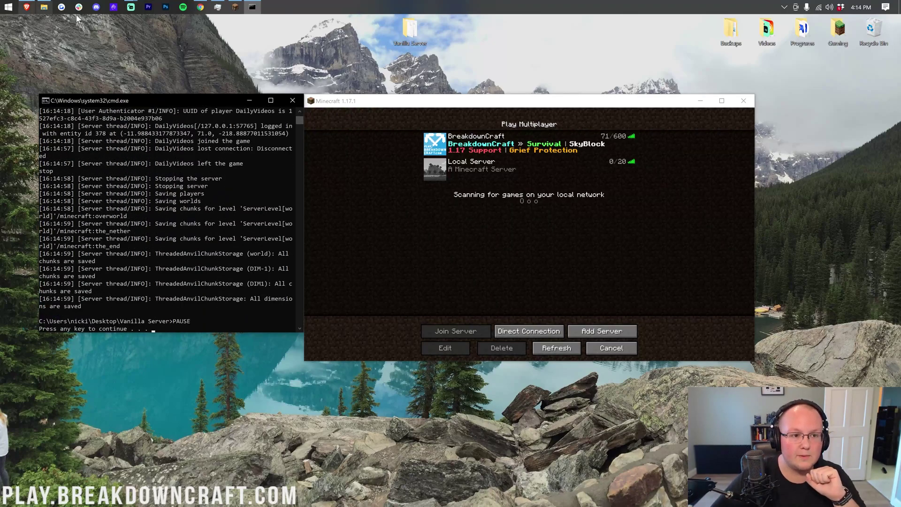
Change view-distance in server.properties from 2 to 6, then restart the server with run.bat
{"action": "left_click", "coordinate": [44, 6]}
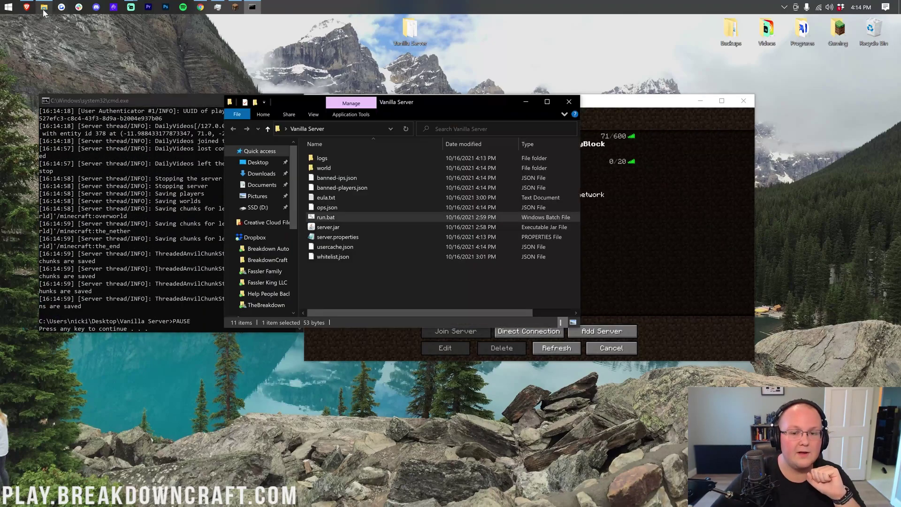
{"action": "double_click", "coordinate": [328, 236]}
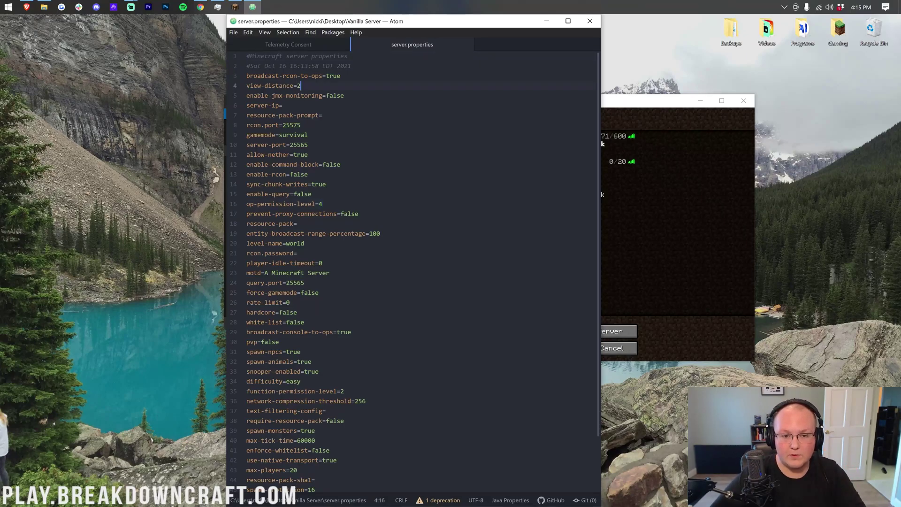
{"action": "key", "text": "BackSpace"}
{"action": "type", "text": "6"}
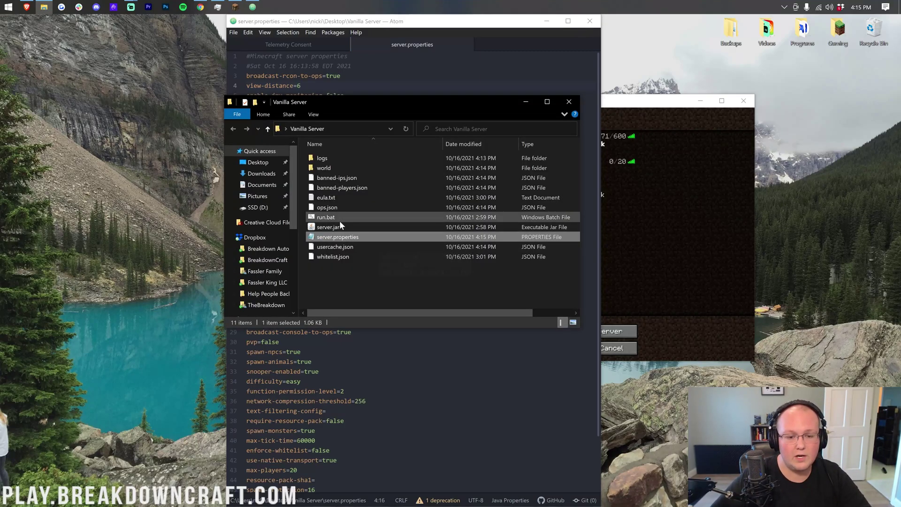
{"action": "double_click", "coordinate": [339, 217]}
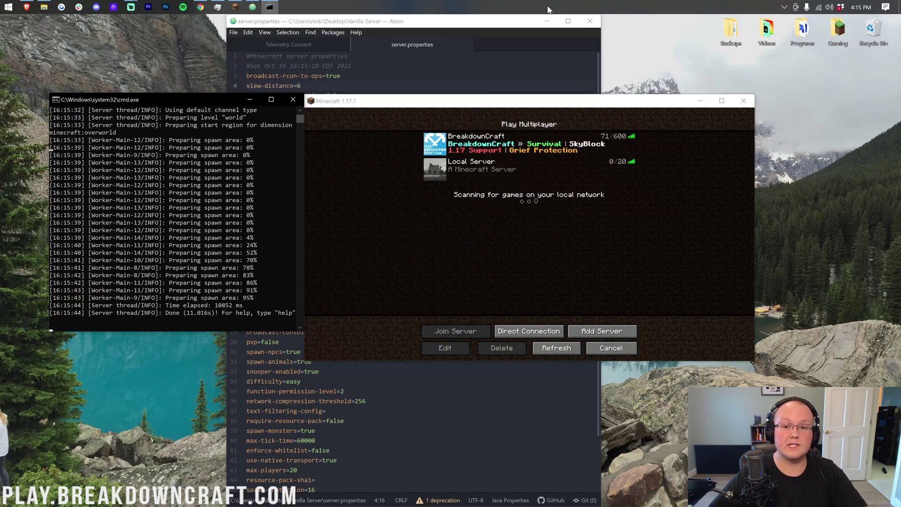
Close Atom, then leave the BreakdownCraft server that was joined by mistake
{"action": "left_click", "coordinate": [589, 21]}
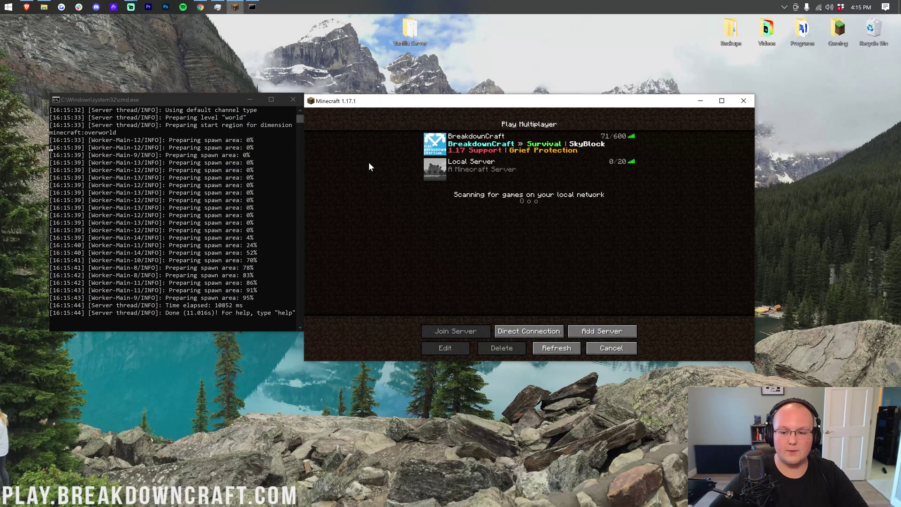
{"action": "left_click", "coordinate": [441, 154]}
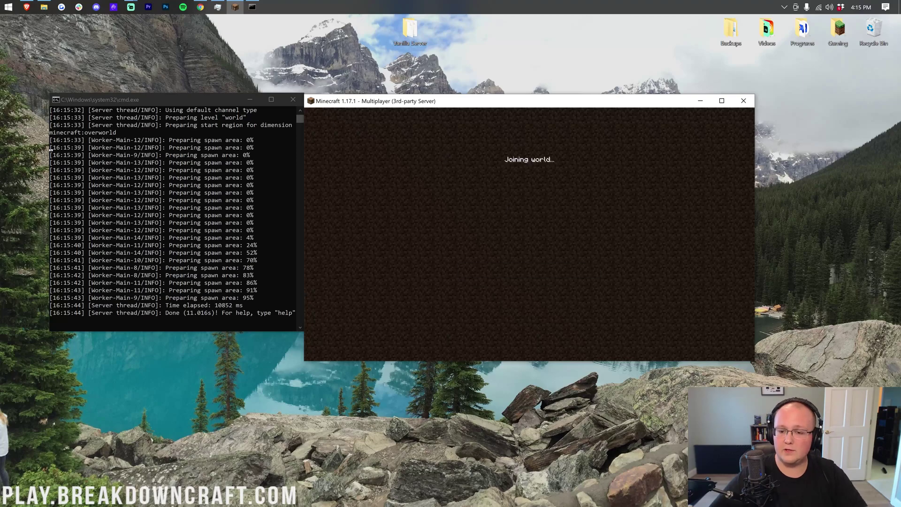
{"action": "key", "text": "Escape"}
{"action": "key", "text": "Escape"}
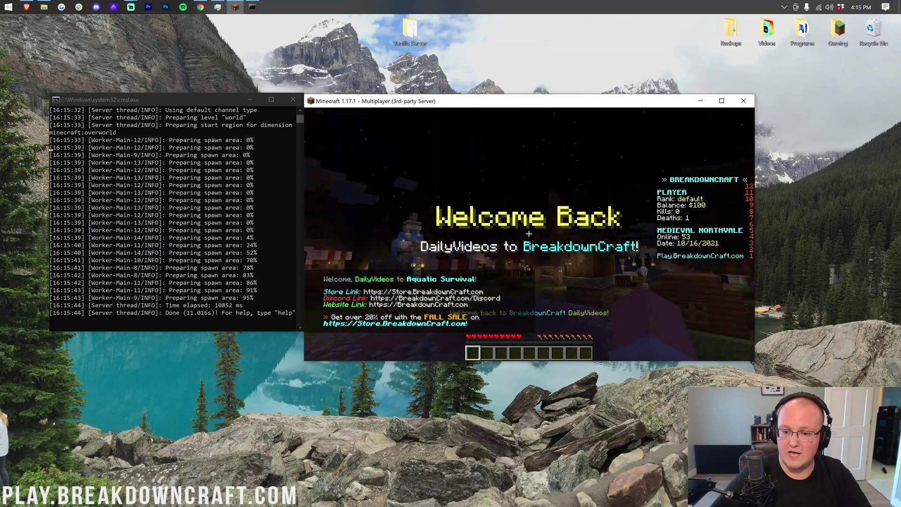
{"action": "key", "text": "Escape"}
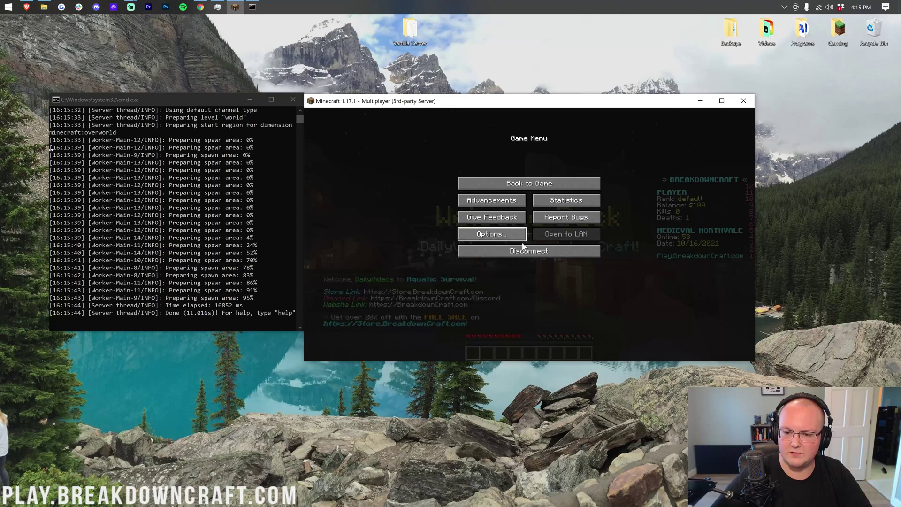
{"action": "left_click", "coordinate": [522, 248]}
Join the Local Server and walk the field past the oak tree at view distance 6
{"action": "left_click", "coordinate": [493, 170]}
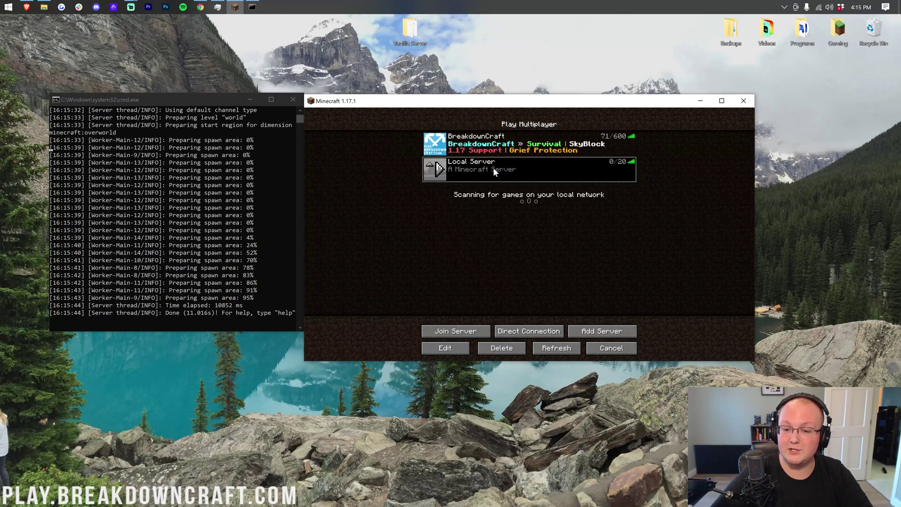
{"action": "left_click", "coordinate": [493, 170]}
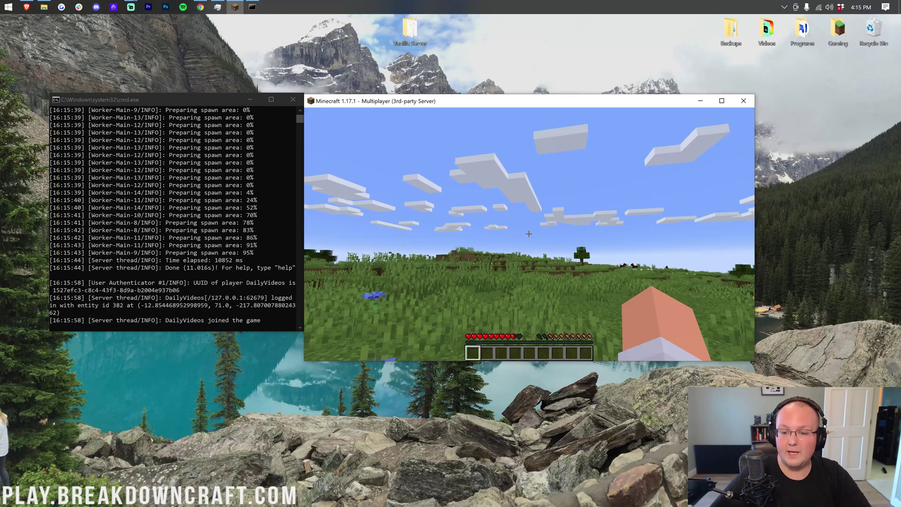
{"action": "left_click", "coordinate": [529, 234]}
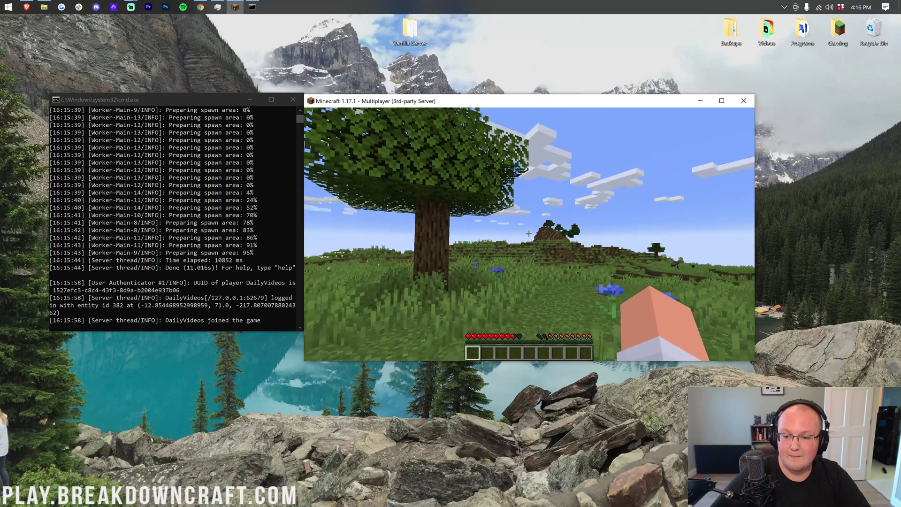
{"action": "key", "text": "w"}
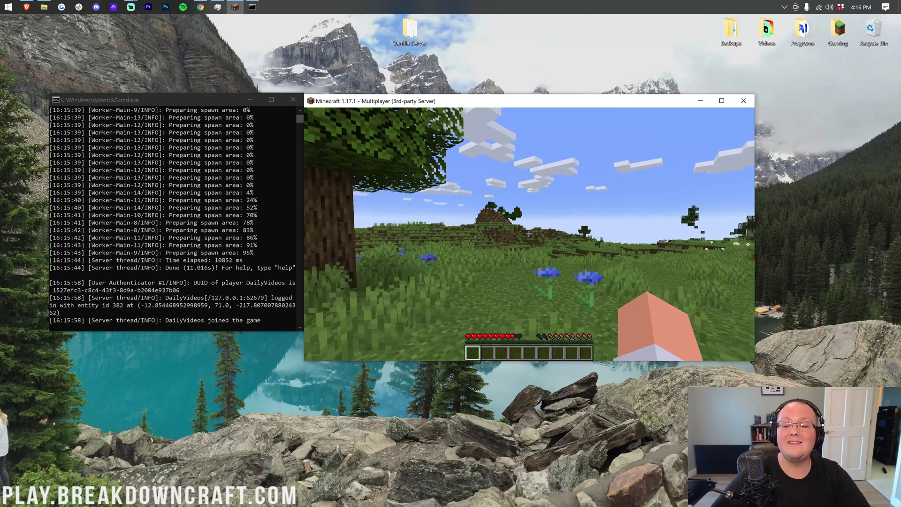
{"action": "key", "text": "w"}
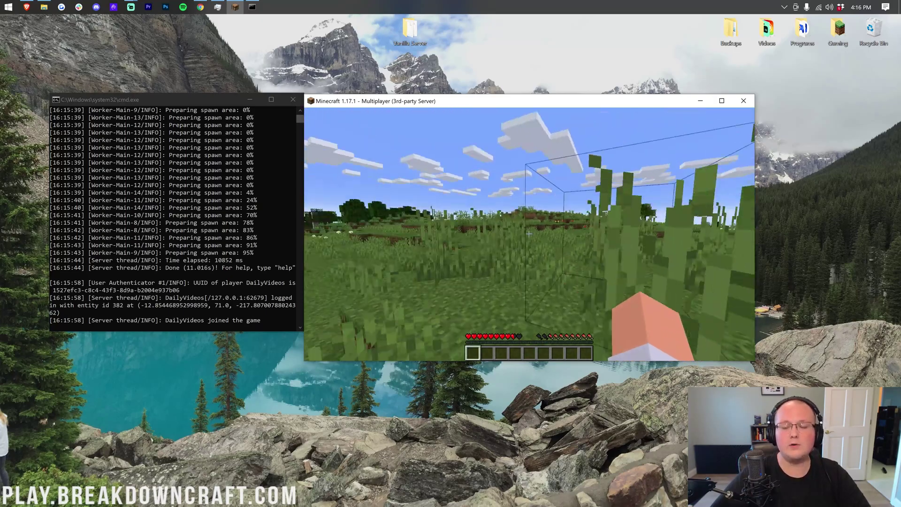
{"action": "key", "text": "w"}
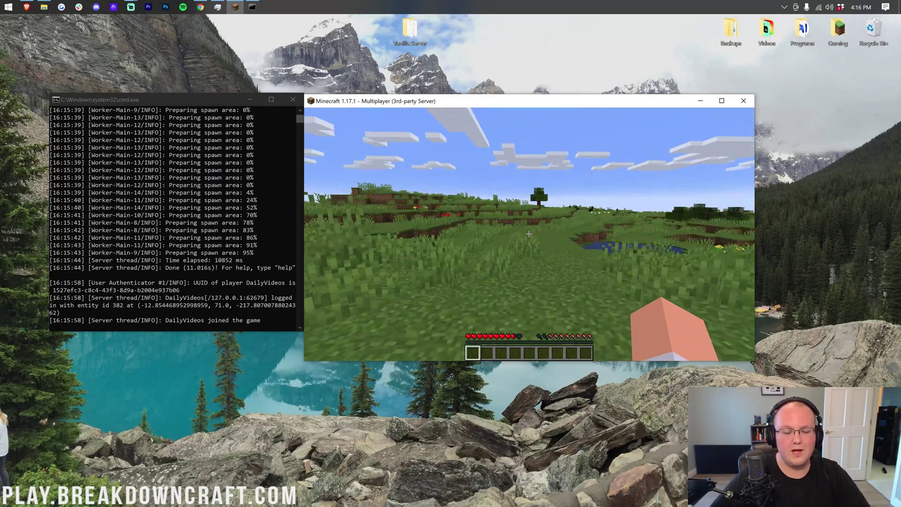
{"action": "key", "text": "w"}
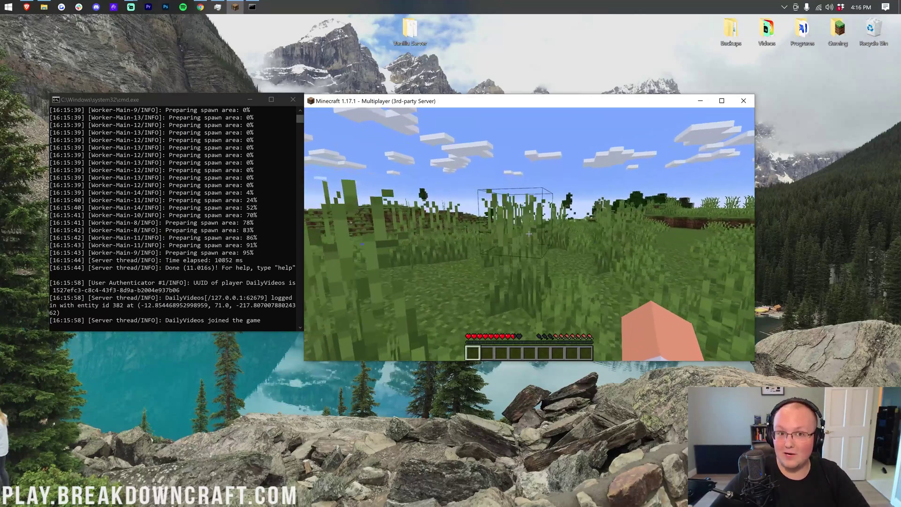
{"action": "key", "text": "w"}
{"action": "key", "text": "t"}
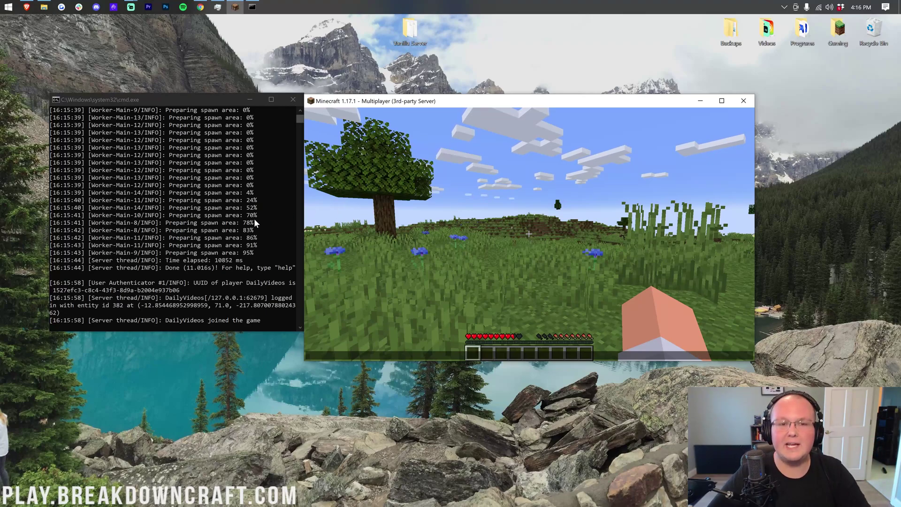
{"action": "left_click", "coordinate": [255, 230]}
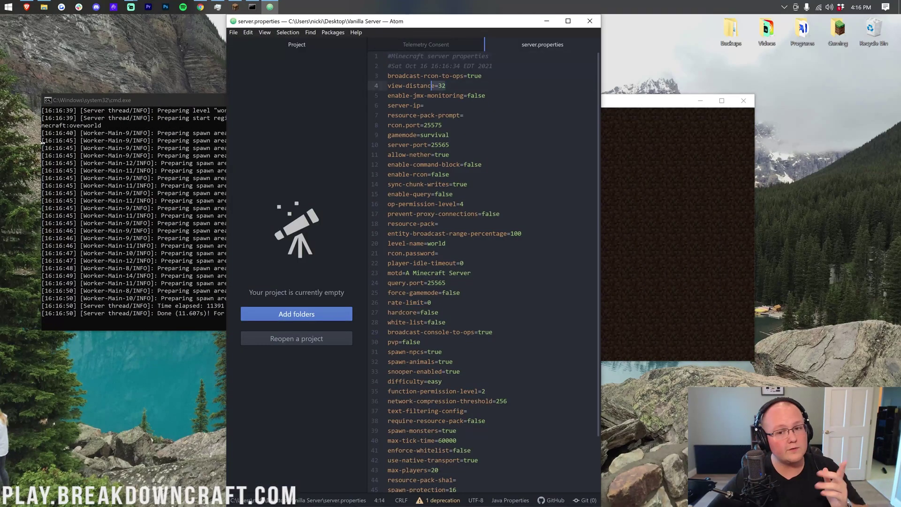
Check the view-distance=32 line in server.properties, then close the editor
{"action": "left_click_drag", "start_coordinate": [431, 86], "coordinate": [388, 86]}
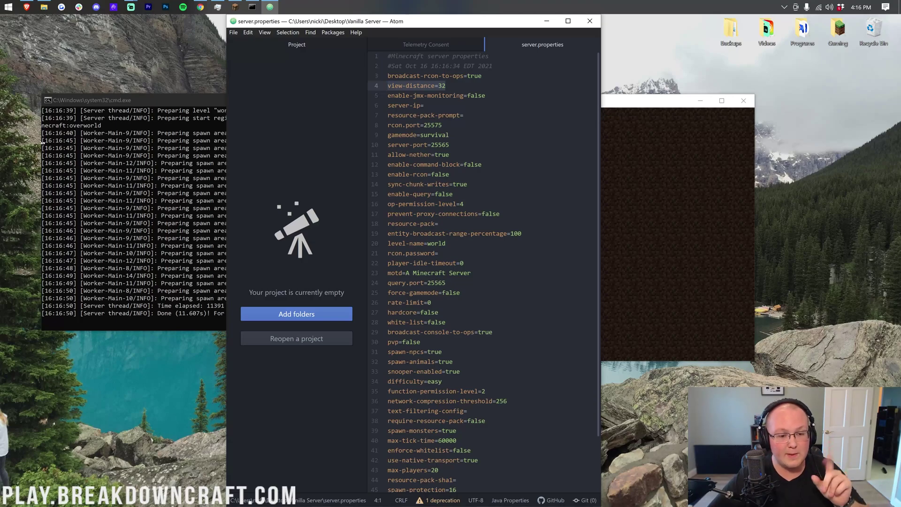
{"action": "left_click", "coordinate": [167, 148]}
{"action": "left_click", "coordinate": [469, 70]}
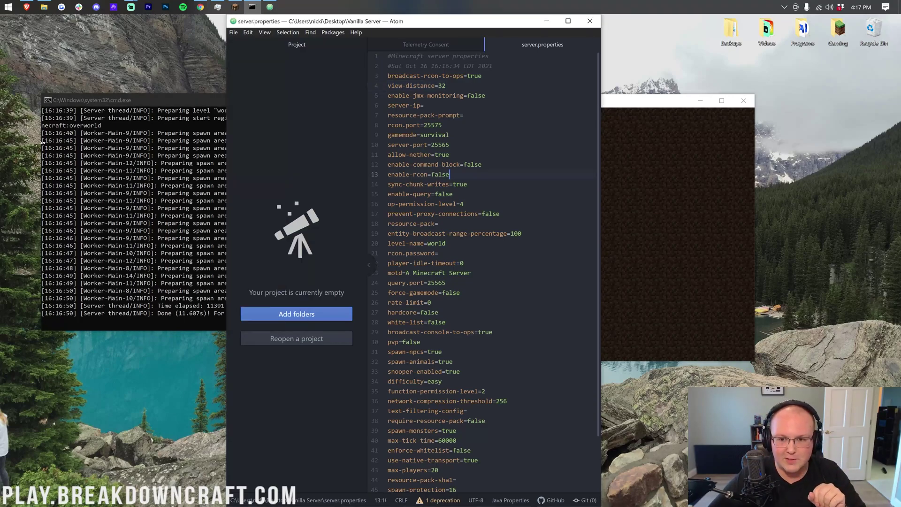
{"action": "left_click", "coordinate": [589, 22]}
Refresh the server list, join Local Server, and walk toward the hills at view distance 32
{"action": "left_click", "coordinate": [568, 254]}
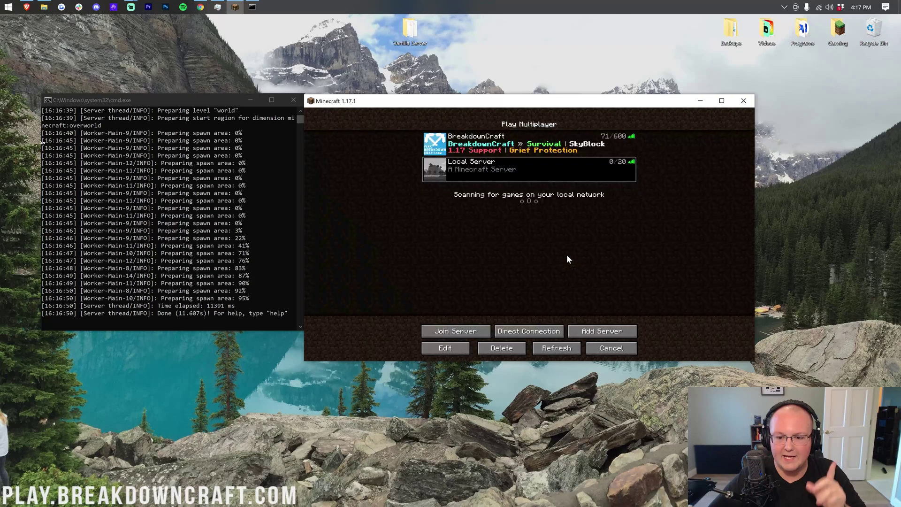
{"action": "left_click", "coordinate": [559, 346]}
{"action": "left_click", "coordinate": [533, 156]}
{"action": "double_click", "coordinate": [534, 163]}
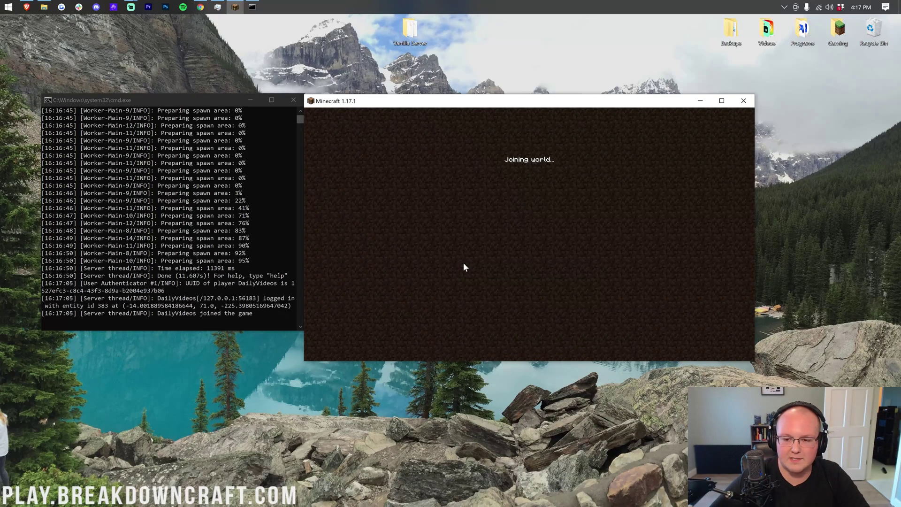
{"action": "key", "text": "w"}
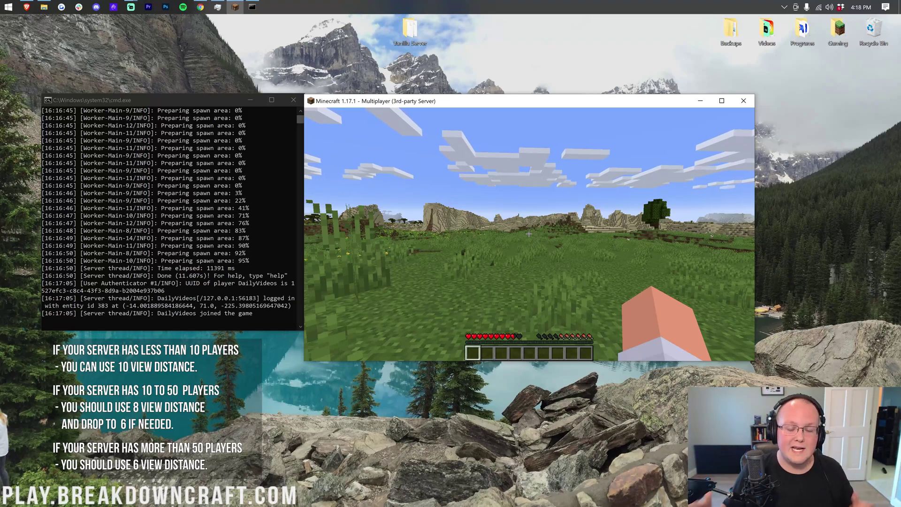
Disconnect from Local Server and refresh the multiplayer server list
{"action": "key", "text": "Escape"}
{"action": "left_click", "coordinate": [571, 255]}
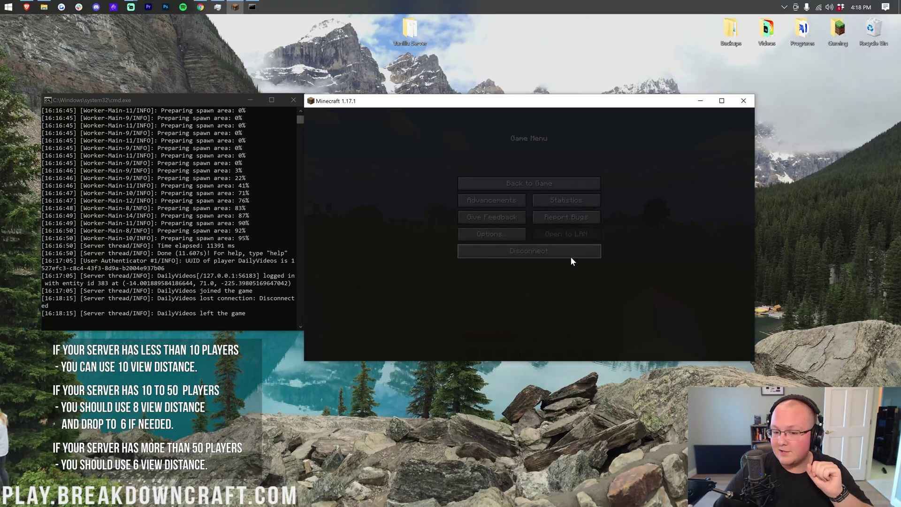
{"action": "left_click", "coordinate": [497, 141]}
{"action": "left_click", "coordinate": [556, 347]}
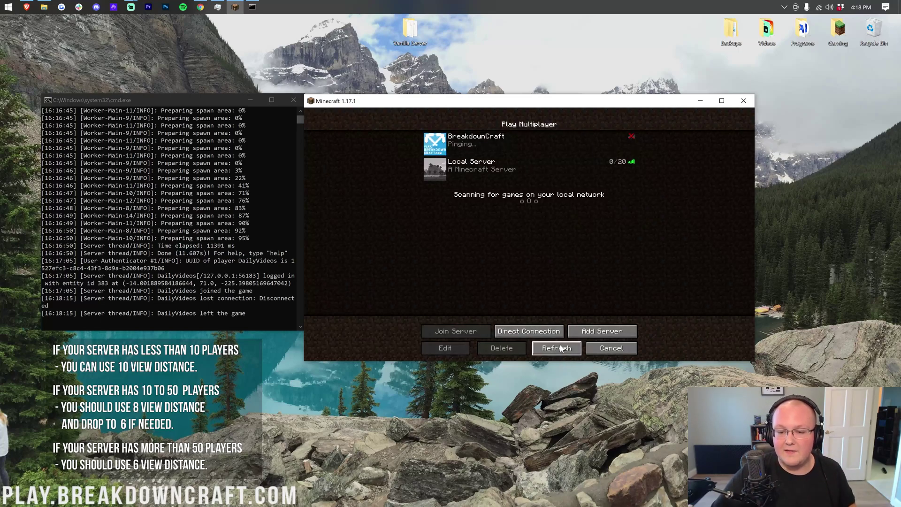